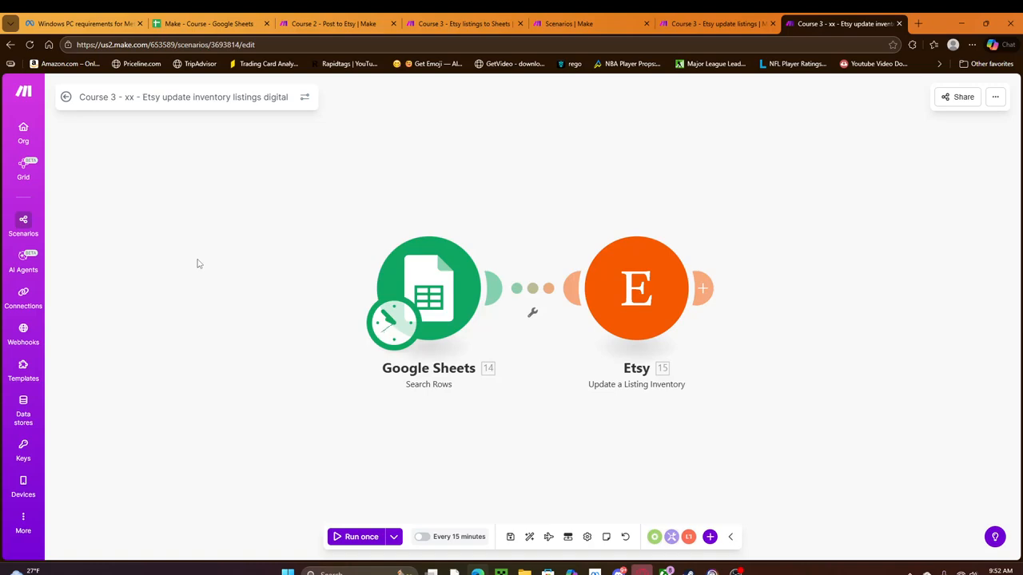
- Switch to the Make - Course spreadsheet in Google Sheets and review the column headers of the youtube sheet
left_click(203, 24)
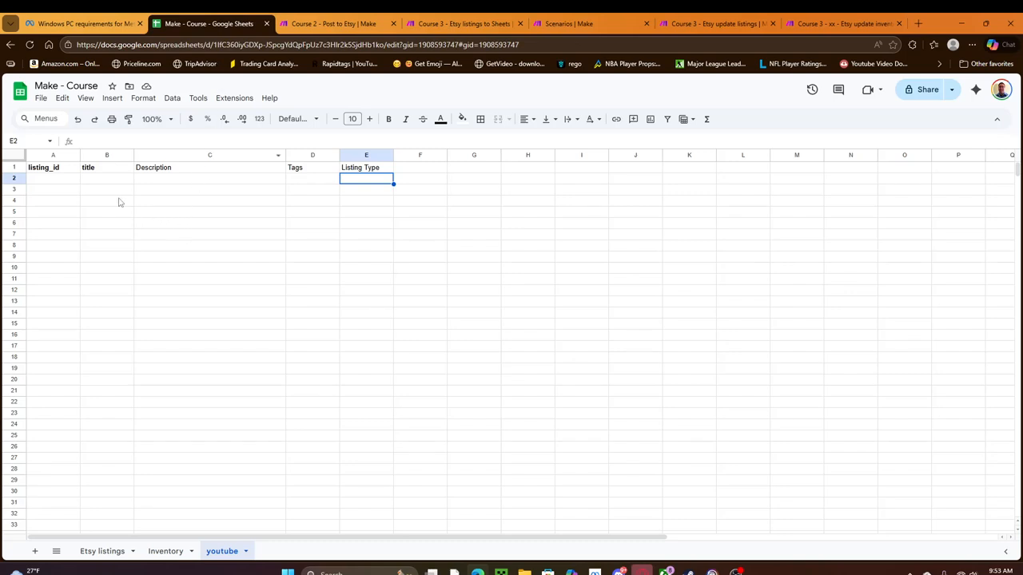
left_click(99, 182)
left_click(63, 182)
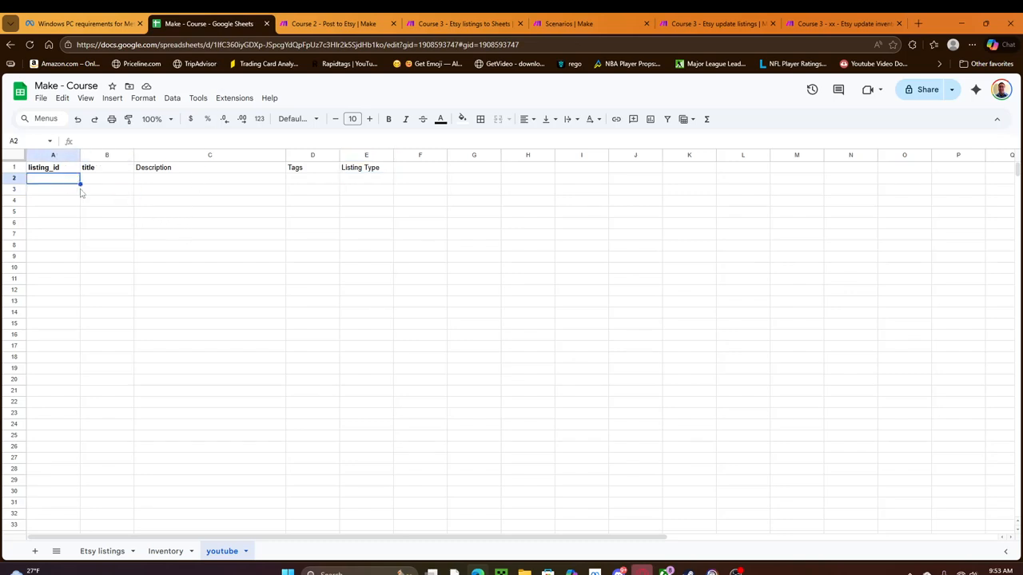
left_click(58, 169)
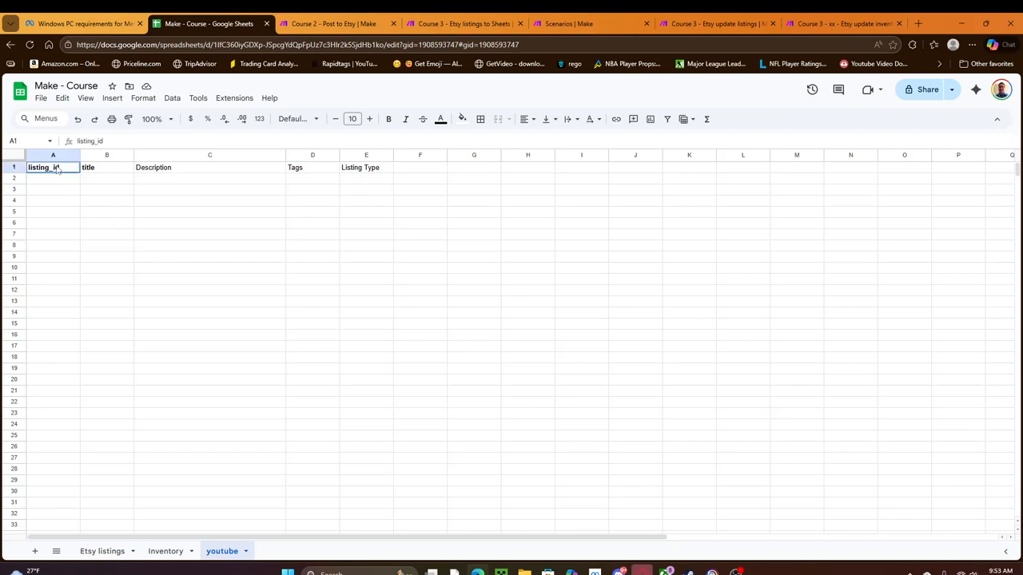
left_click(104, 170)
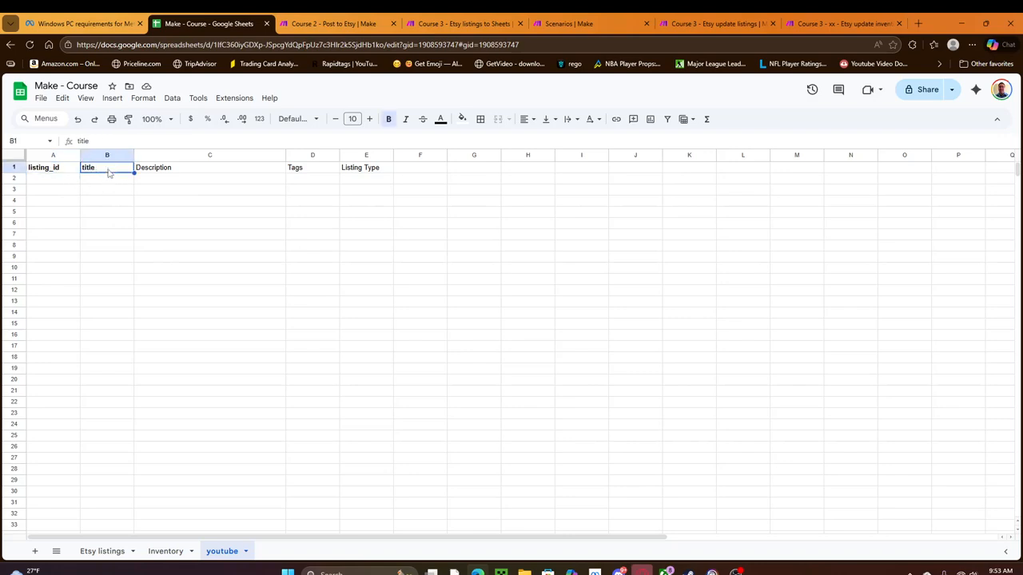
left_click(257, 168)
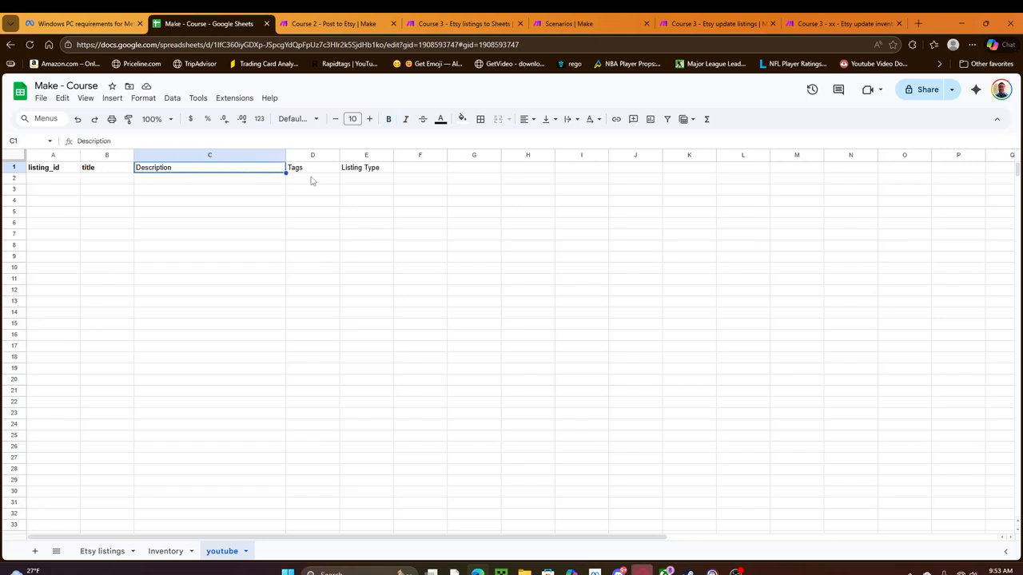
left_click(318, 173)
left_click(372, 171)
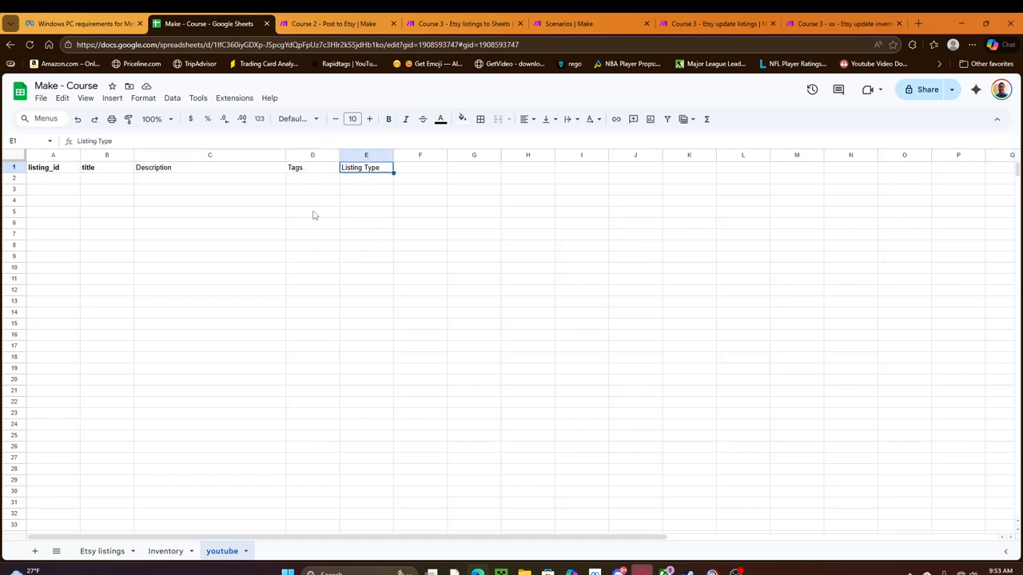
- In Make, create a new scenario starting with the Google Sheets Clear Values from a Range module
left_click(574, 25)
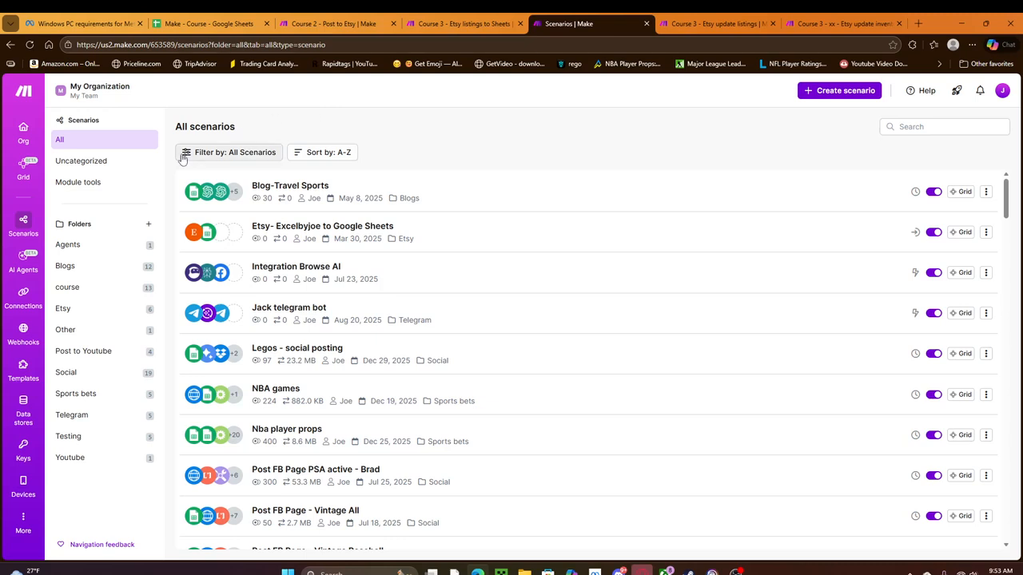
left_click(841, 91)
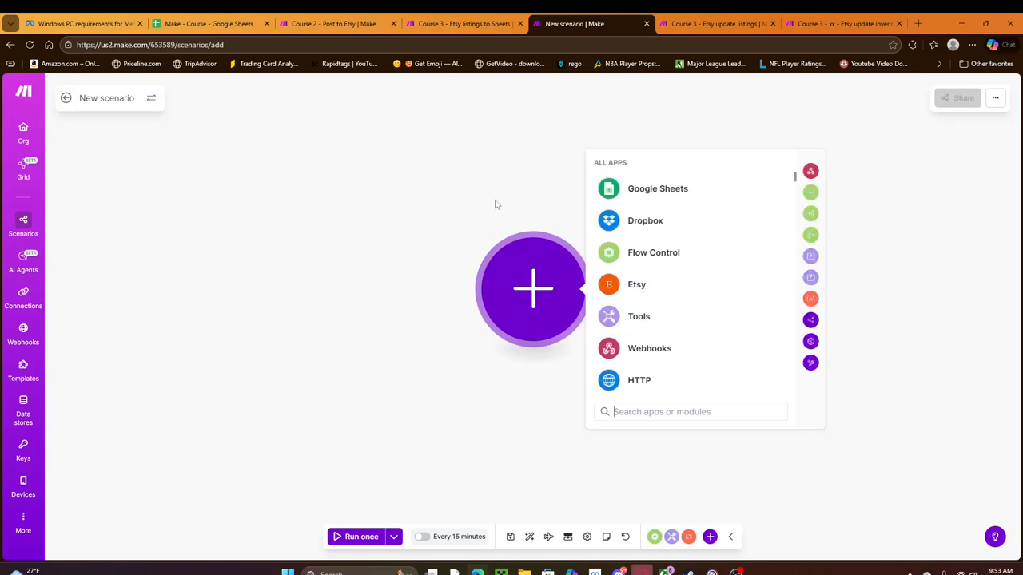
left_click(655, 192)
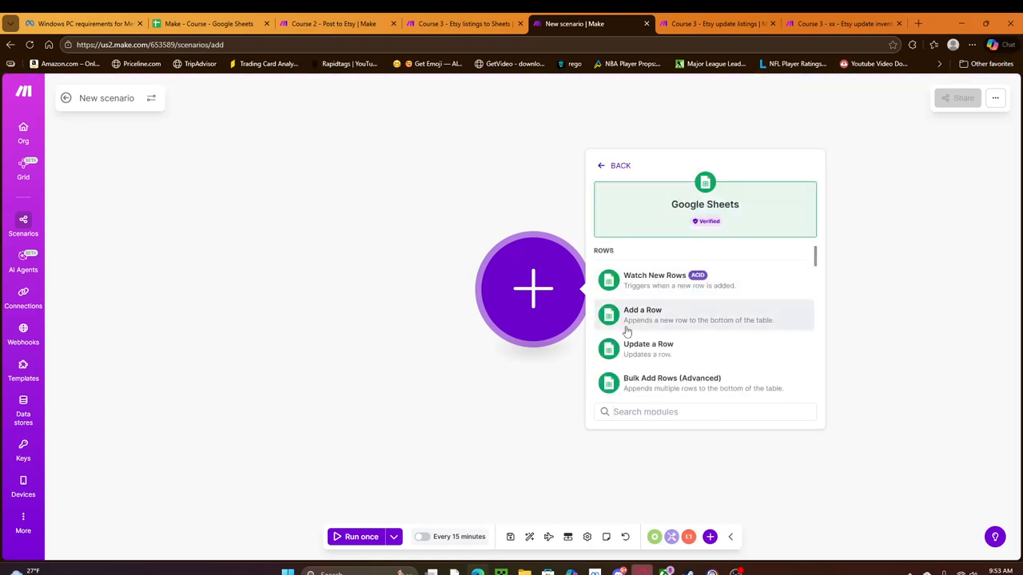
type("clear")
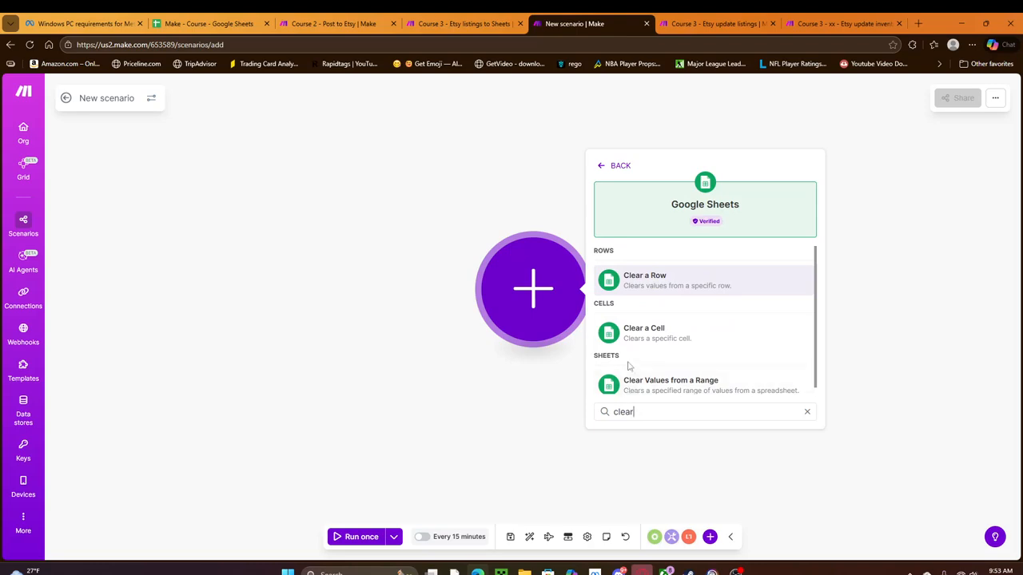
left_click(657, 388)
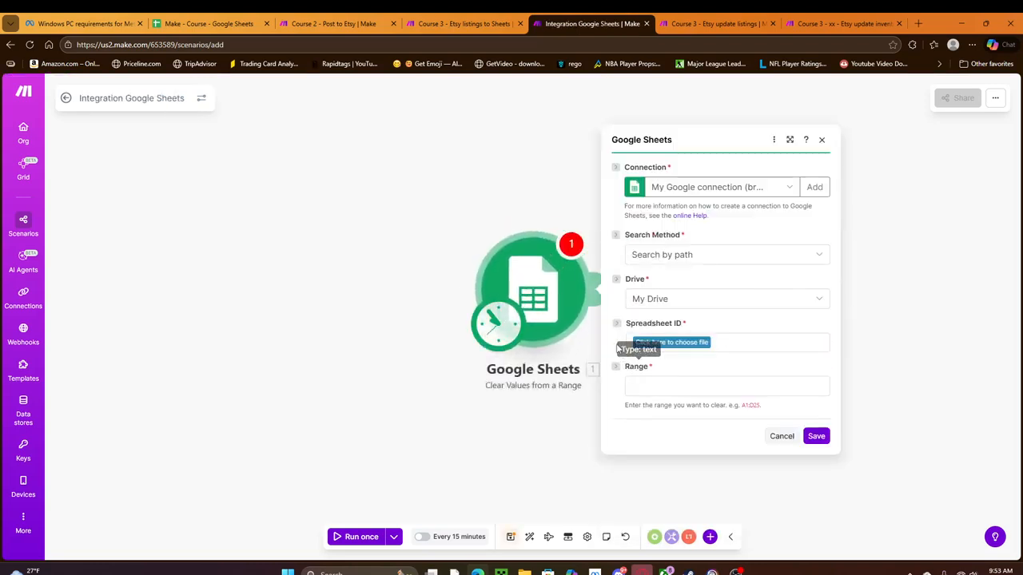
- Point the clearing module to the excelbyjoe Google connection, the Make - Course spreadsheet and its youtube sheet
left_click(791, 190)
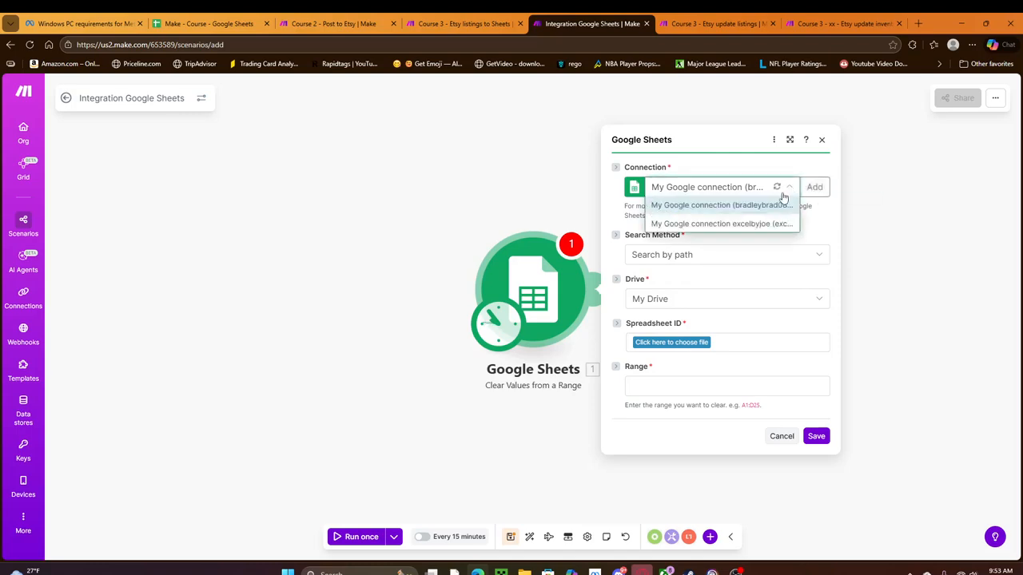
left_click(713, 226)
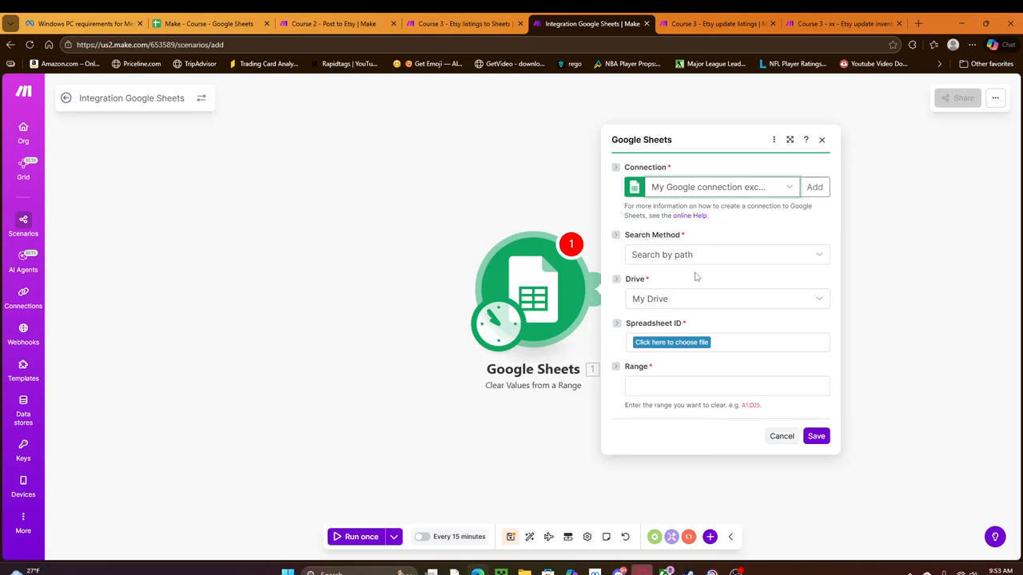
left_click(672, 343)
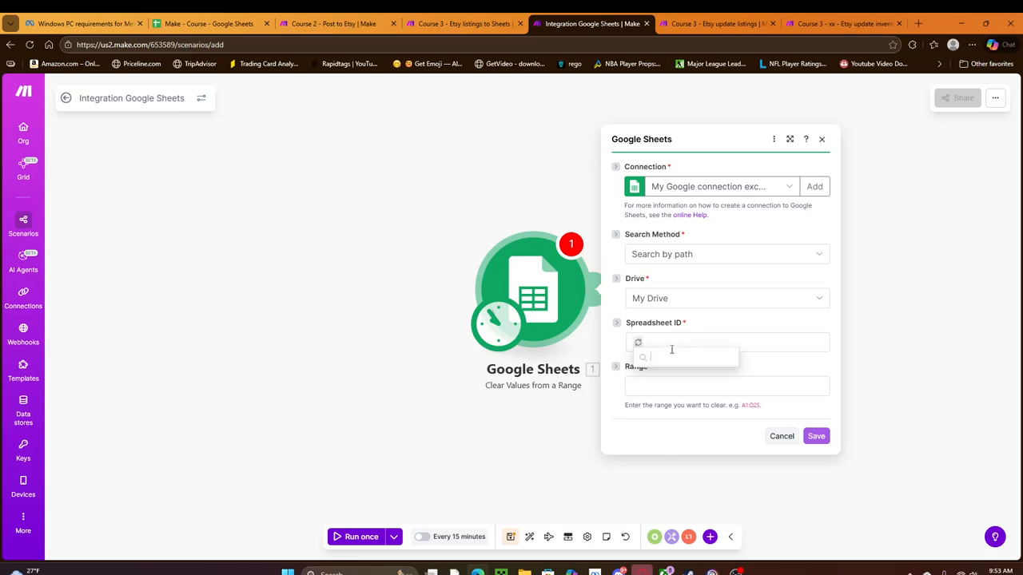
type("make course")
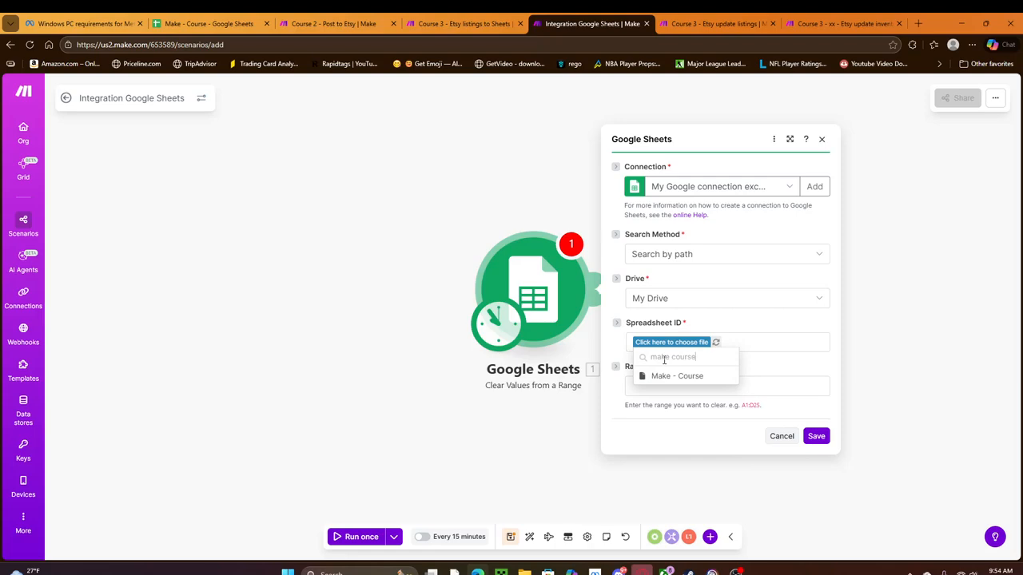
left_click(683, 376)
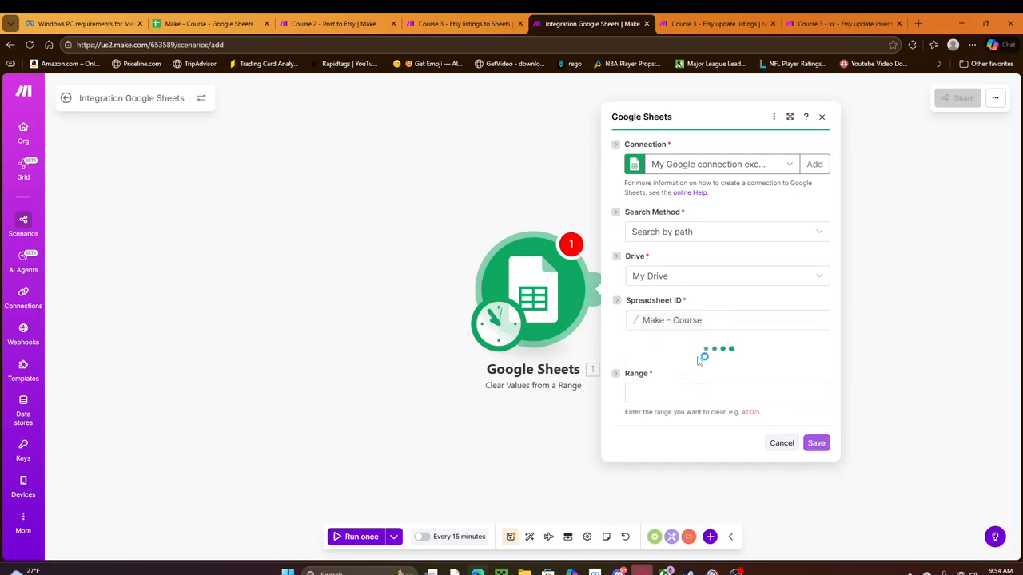
left_click(818, 367)
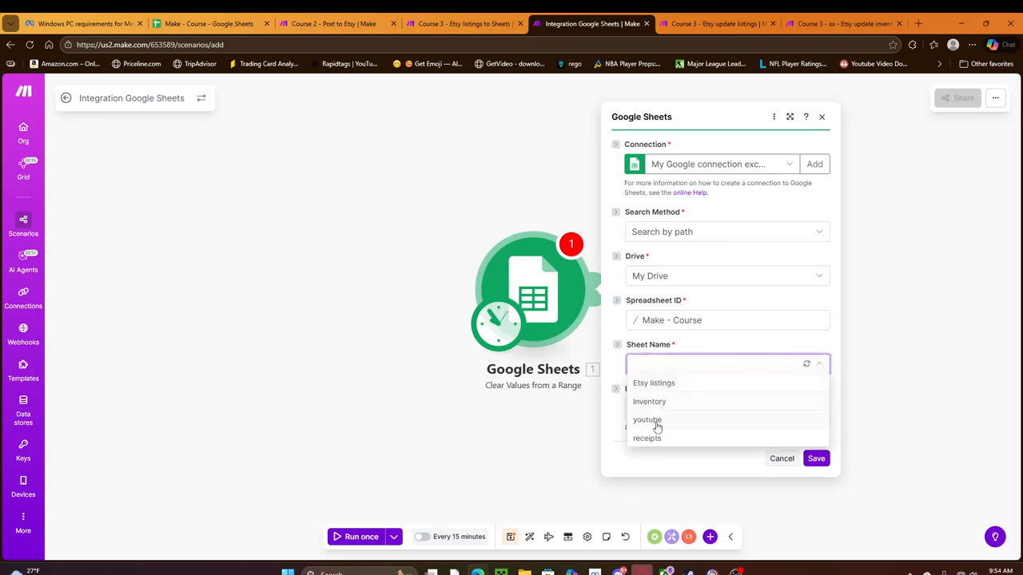
left_click(670, 423)
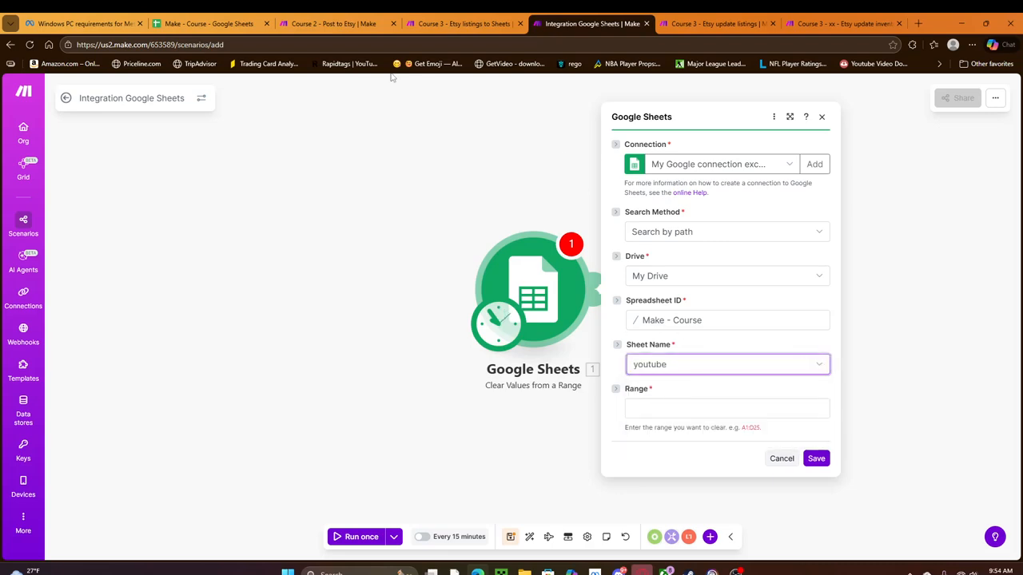
- Check the columns in the youtube sheet, set the range to clear to A2:E500, and save the Google Sheets module
left_click(210, 23)
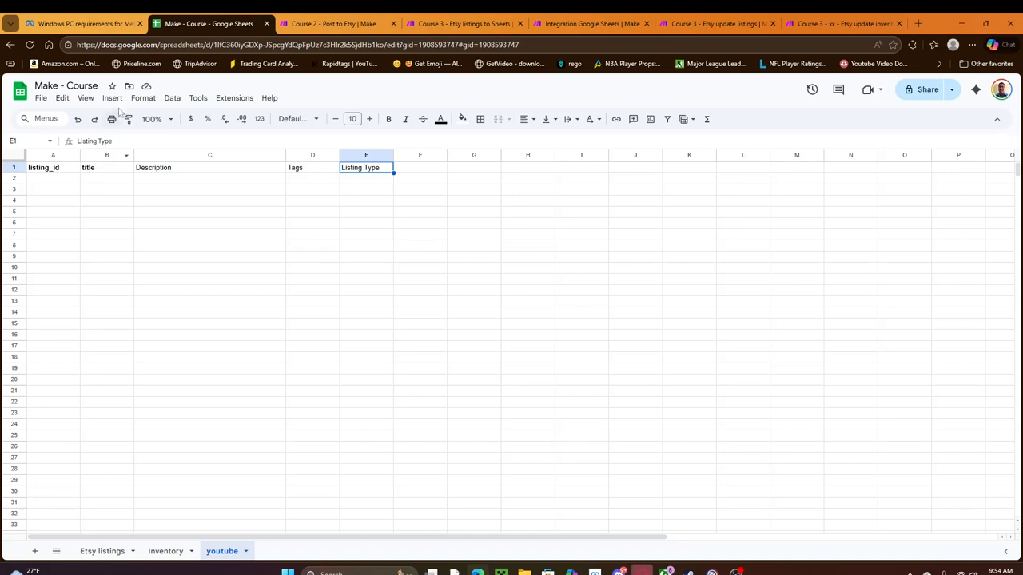
left_click(559, 25)
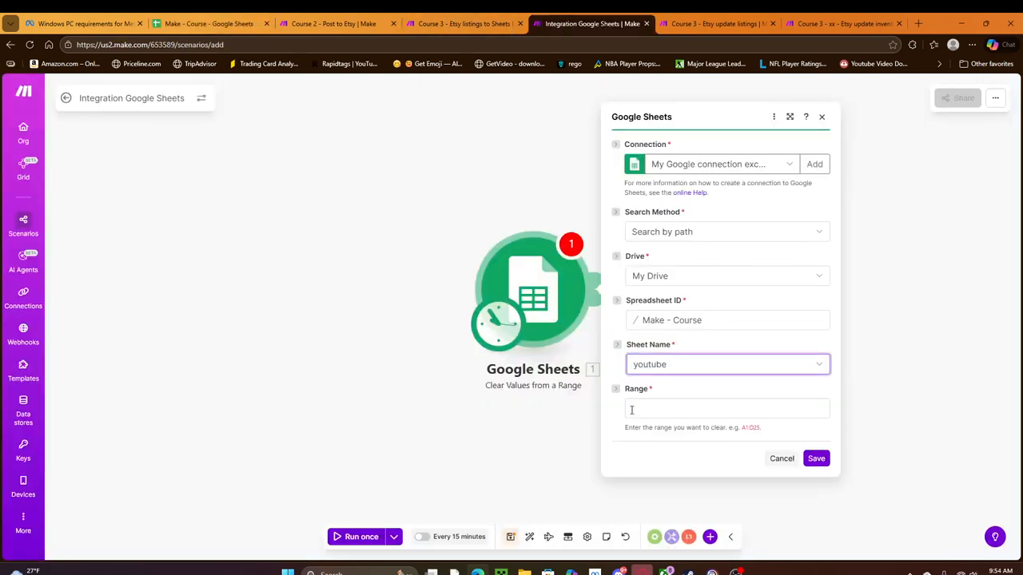
left_click(216, 24)
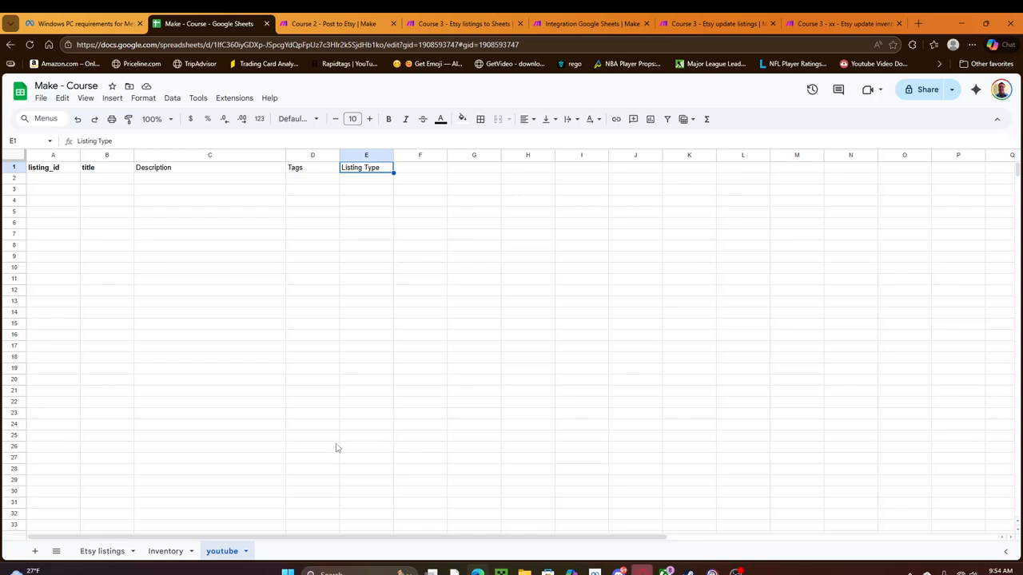
left_click(568, 24)
left_click(676, 407)
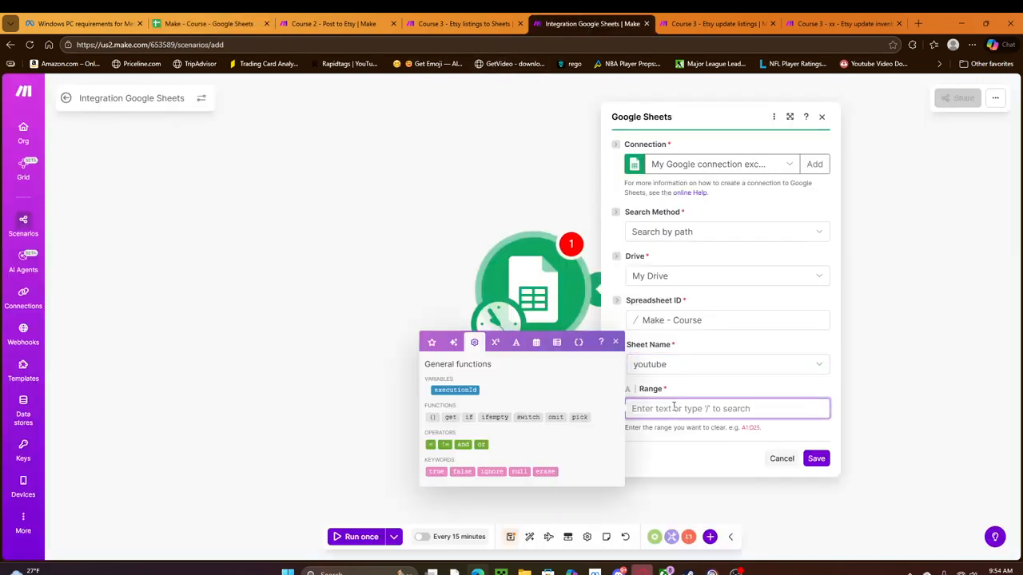
type("A2:E500")
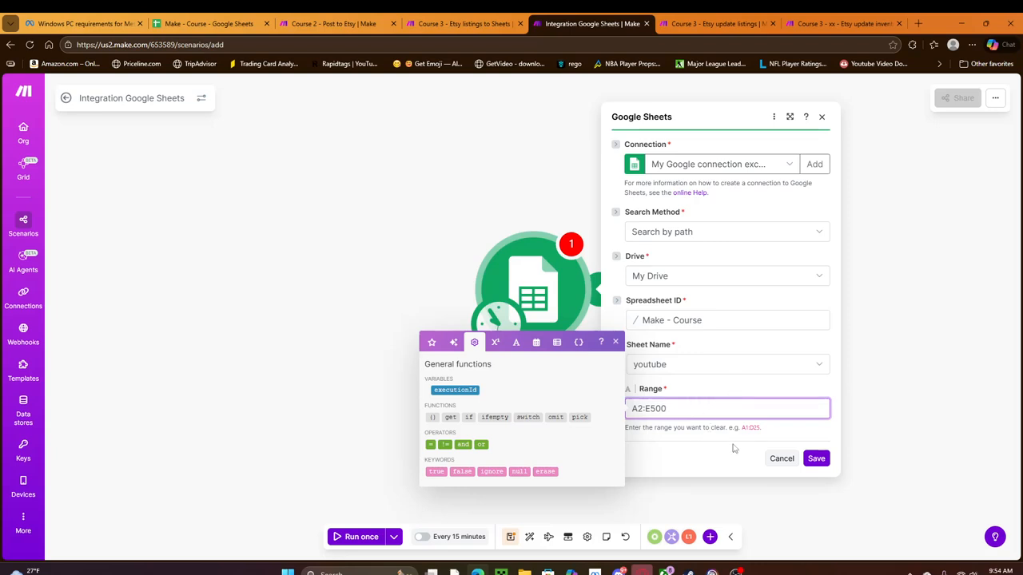
left_click(816, 458)
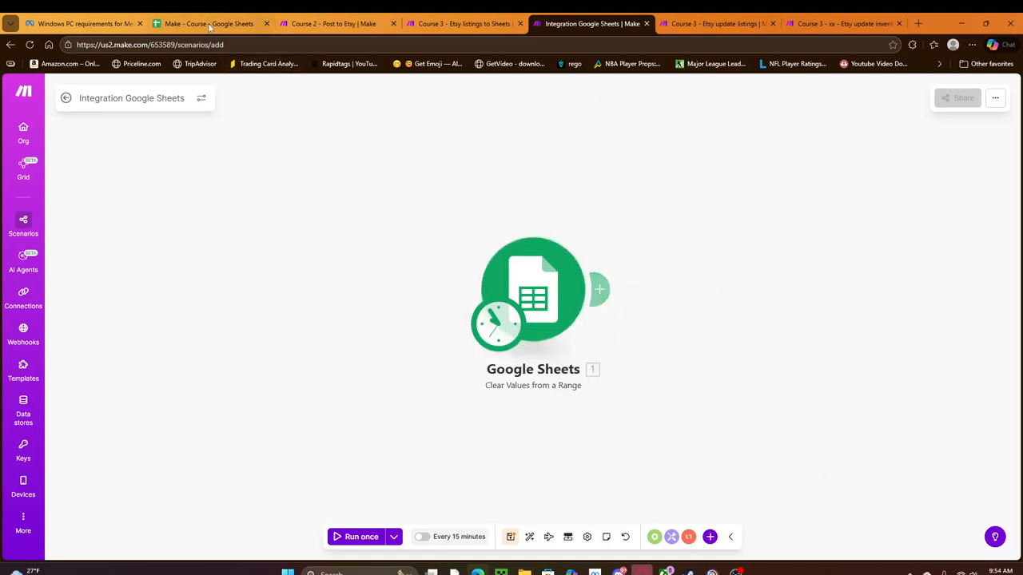
- Make room beside the Google Sheets module and attach an Etsy List Shop Listings module after it
left_click_drag(545, 295, 227, 264)
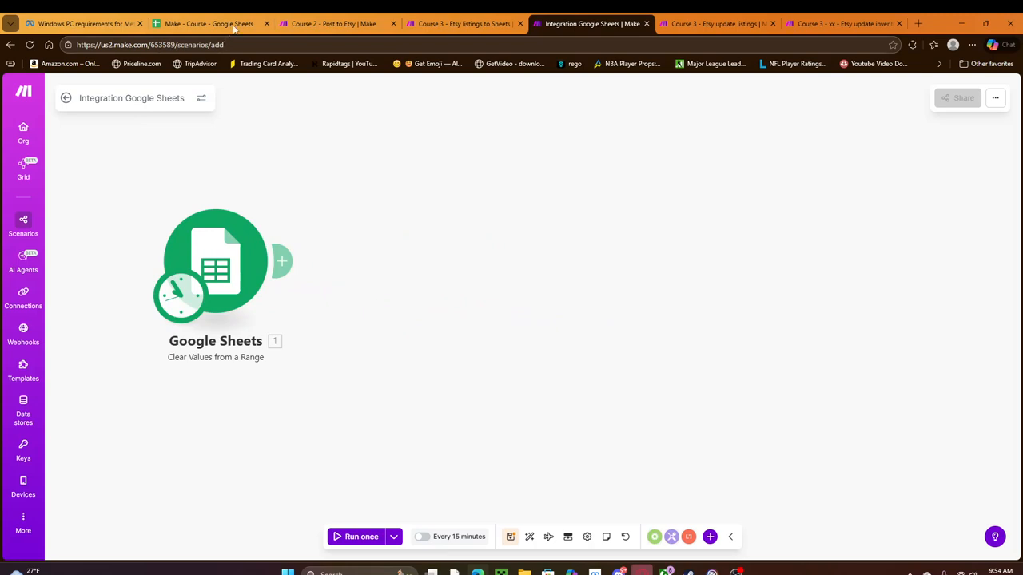
left_click(282, 261)
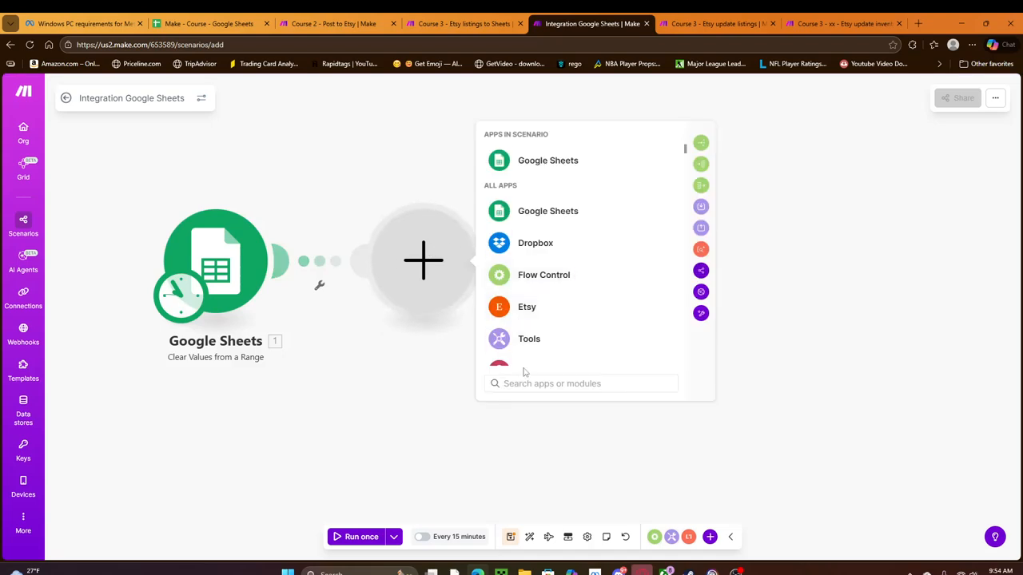
left_click(527, 310)
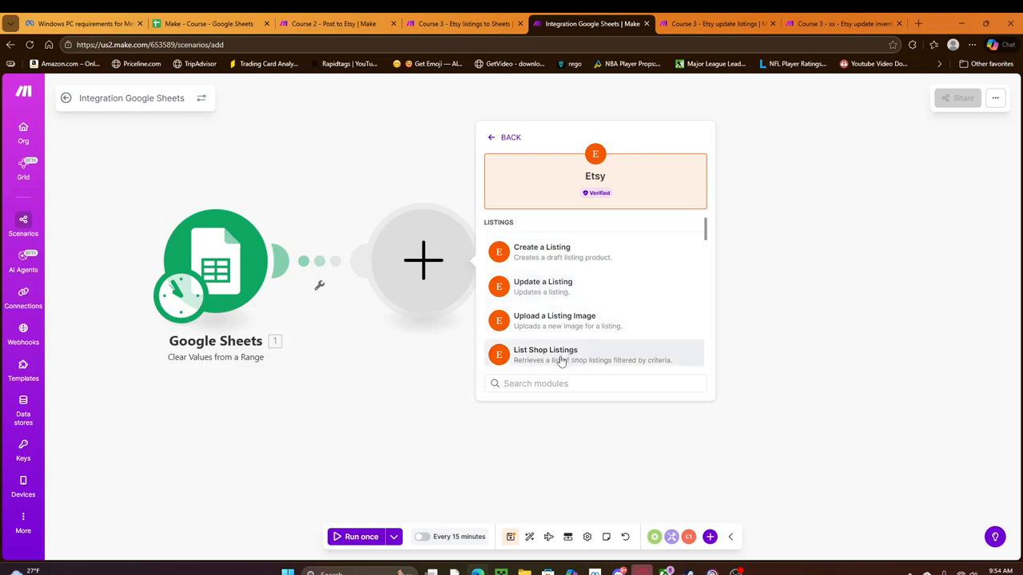
scroll(567, 345, "down", 3)
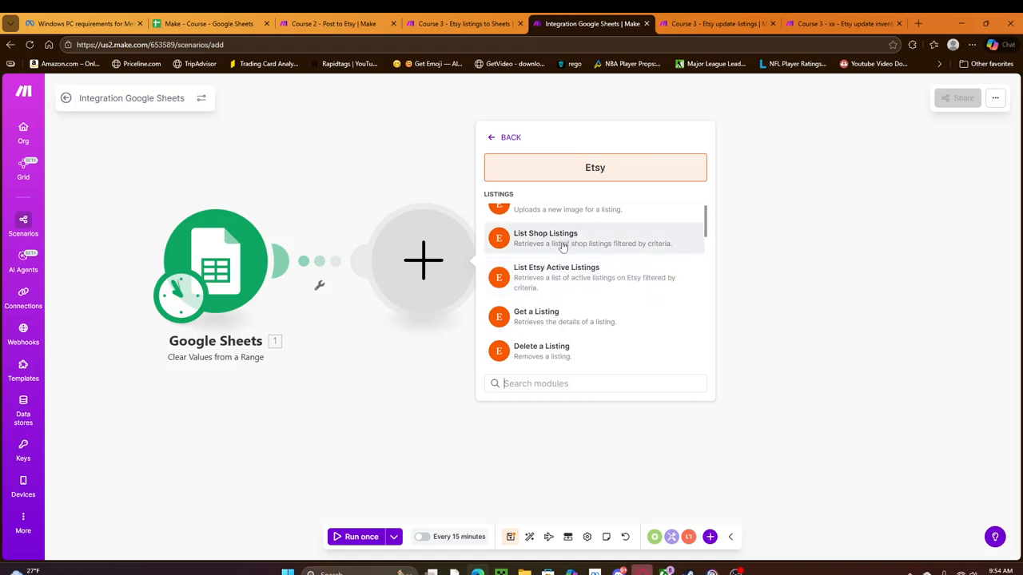
left_click(557, 242)
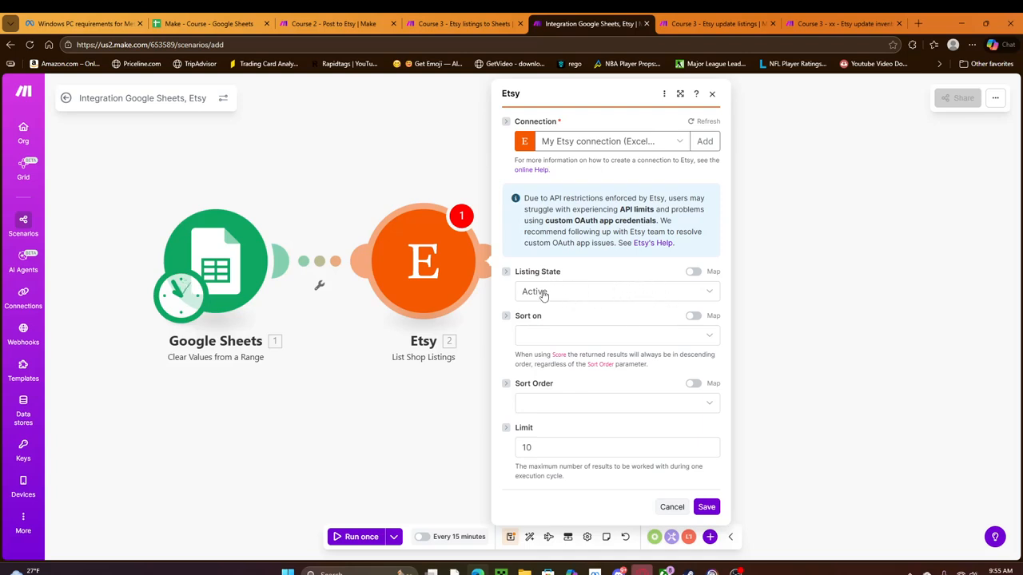
- Use the ExcelbyJoeShop connection for the Etsy module, leave the sorting empty, and set the limit to 100
left_click(680, 144)
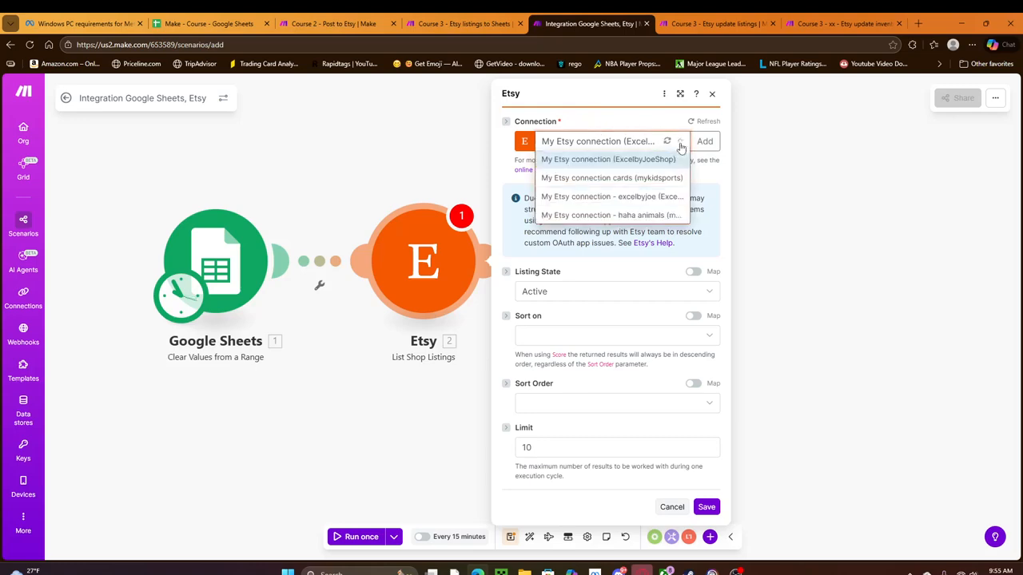
left_click(623, 159)
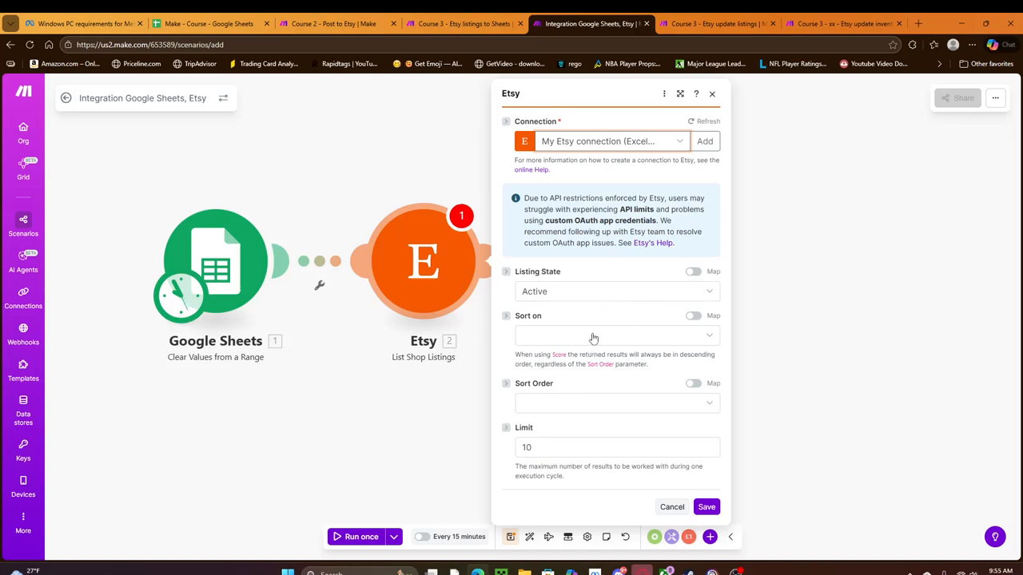
left_click(709, 336)
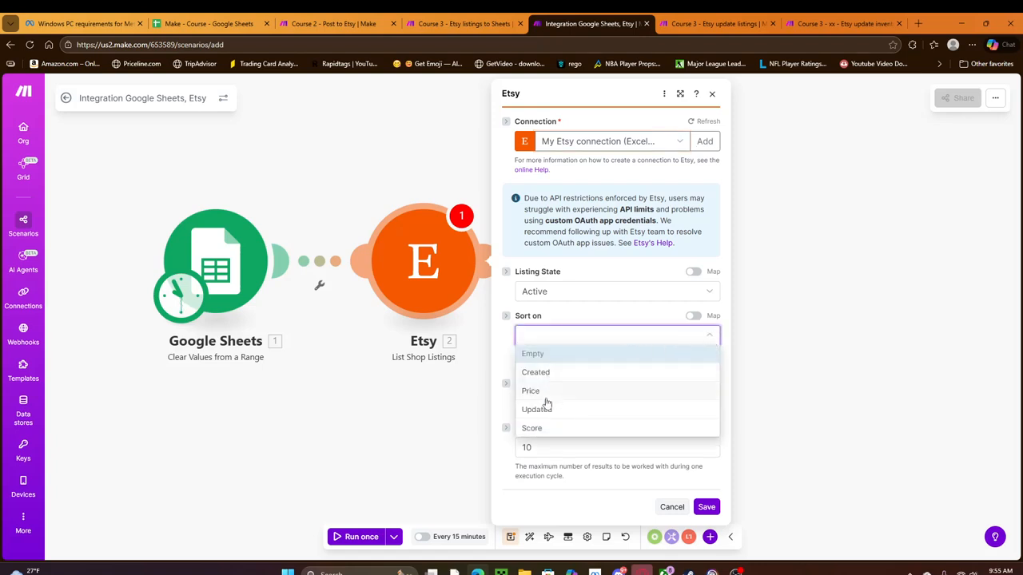
left_click(616, 274)
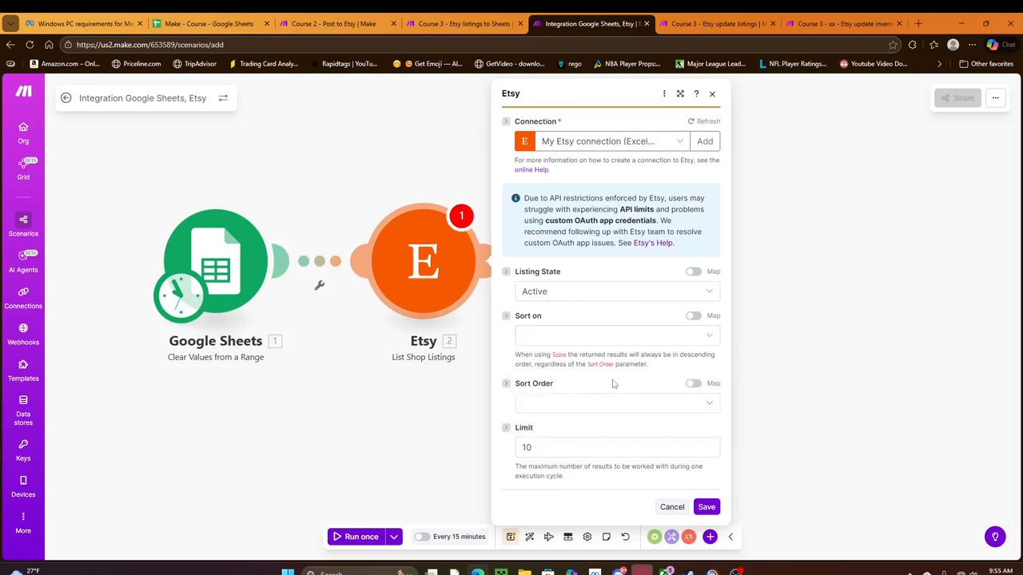
left_click(558, 452)
double_click(527, 447)
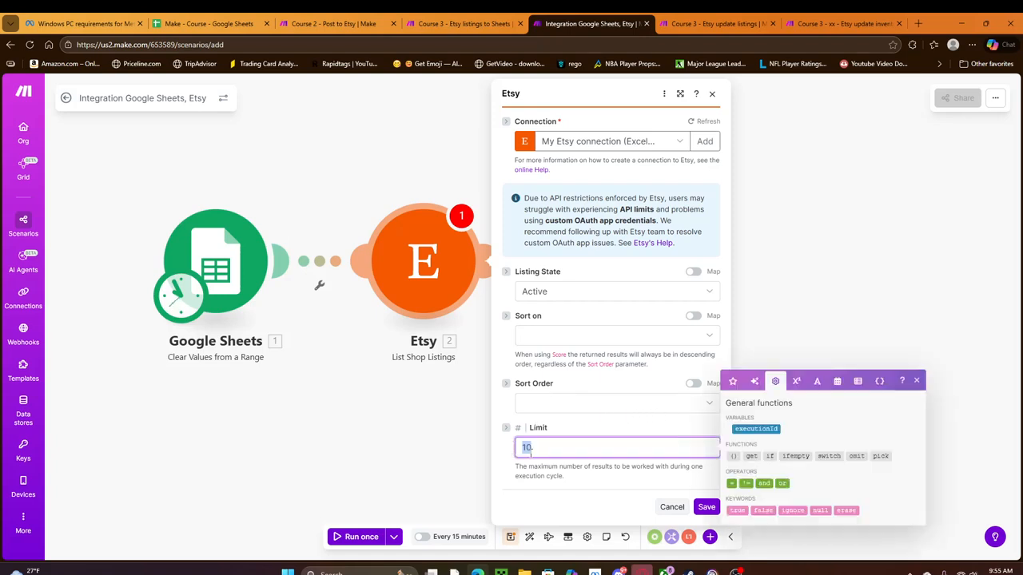
type("100")
left_click(588, 432)
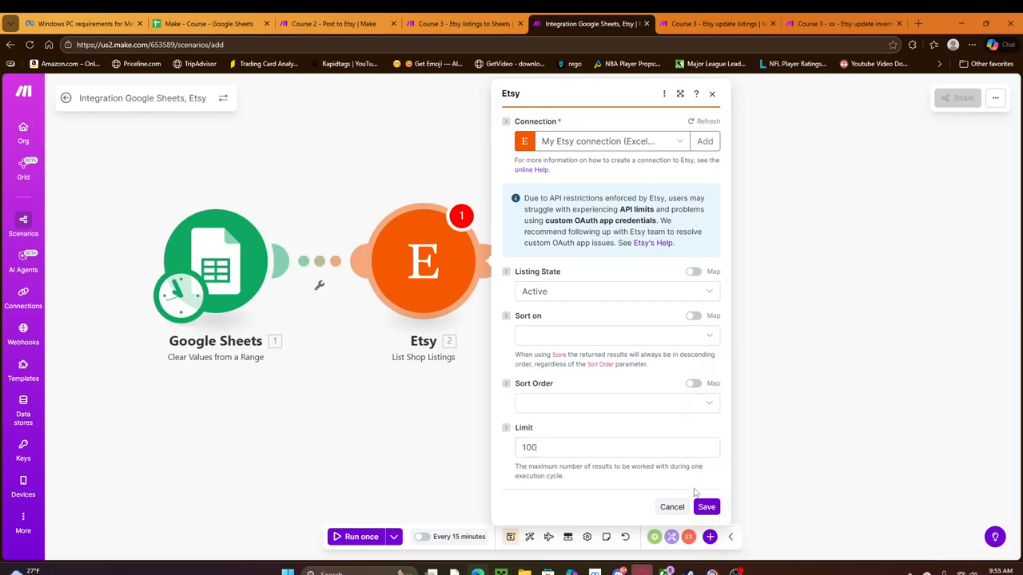
- Save the Etsy List Shop Listings module and run the scenario once
left_click(707, 510)
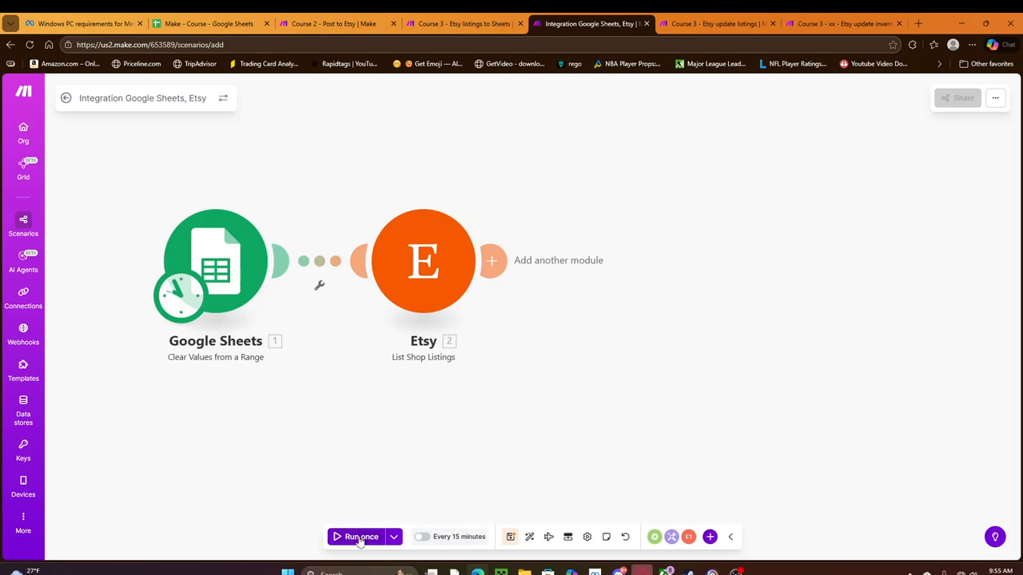
left_click(357, 537)
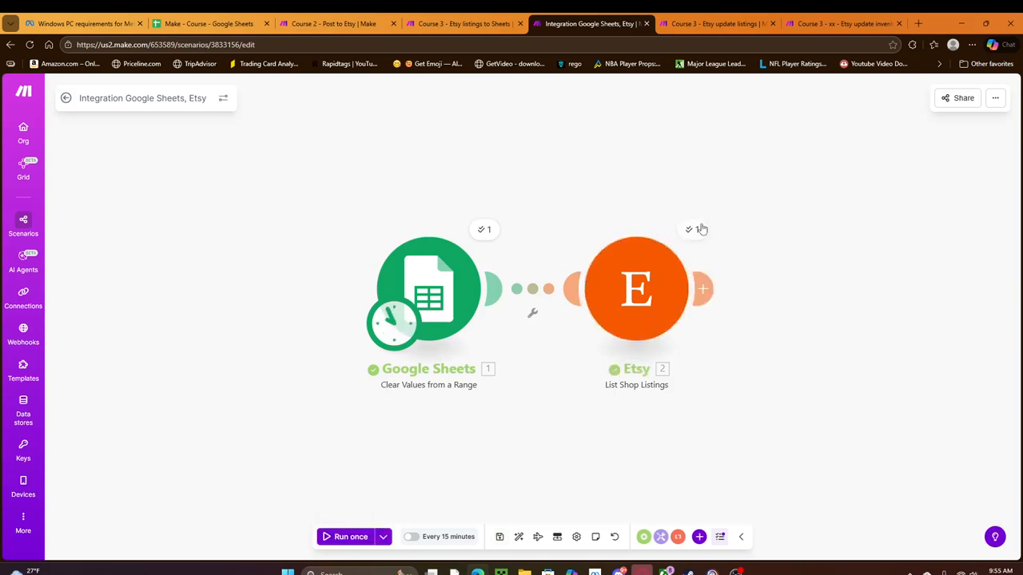
- Examine the Etsy module's output bundles from the run, including the first listing's fields and full description
left_click(691, 231)
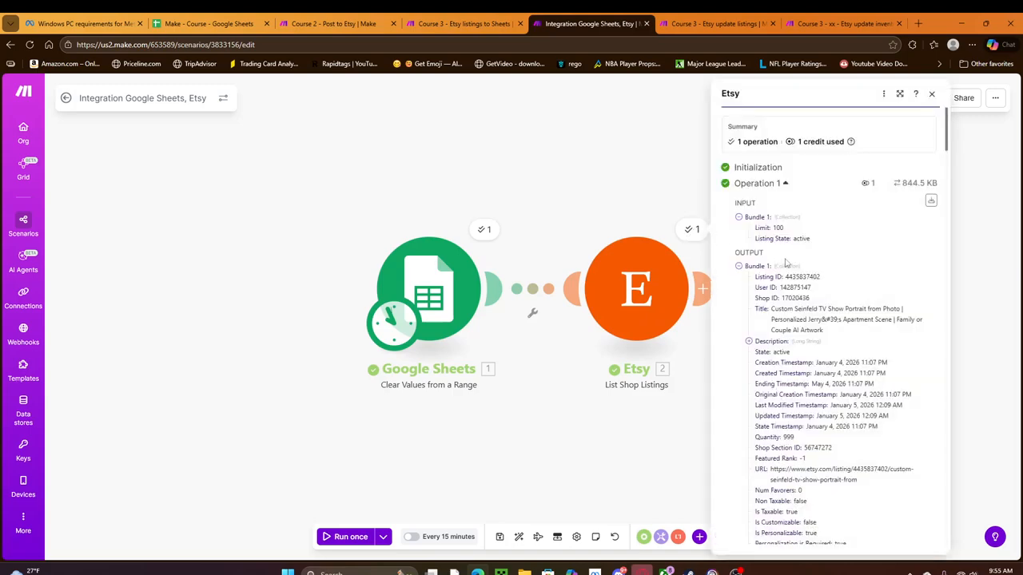
left_click(739, 267)
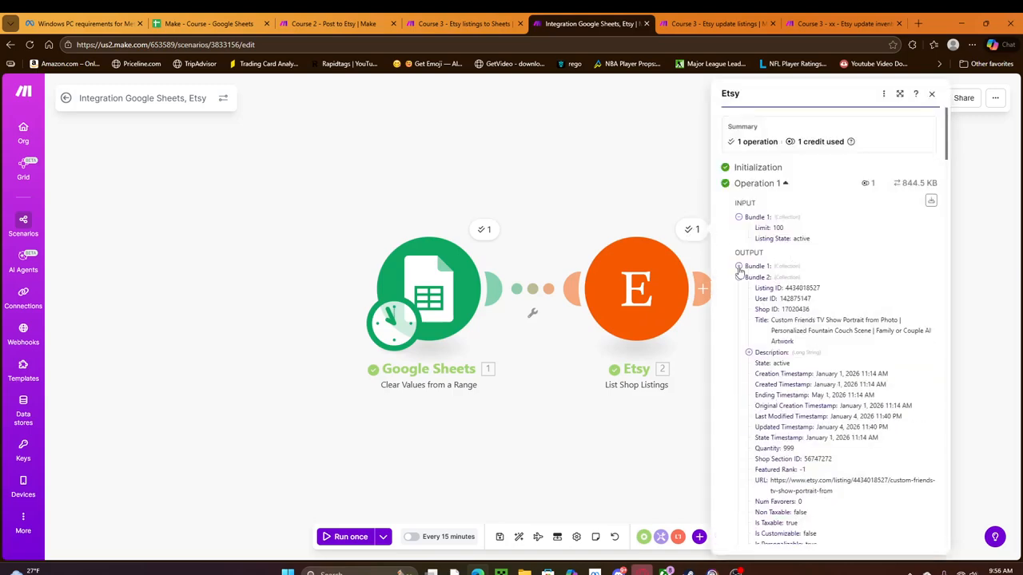
left_click(738, 278)
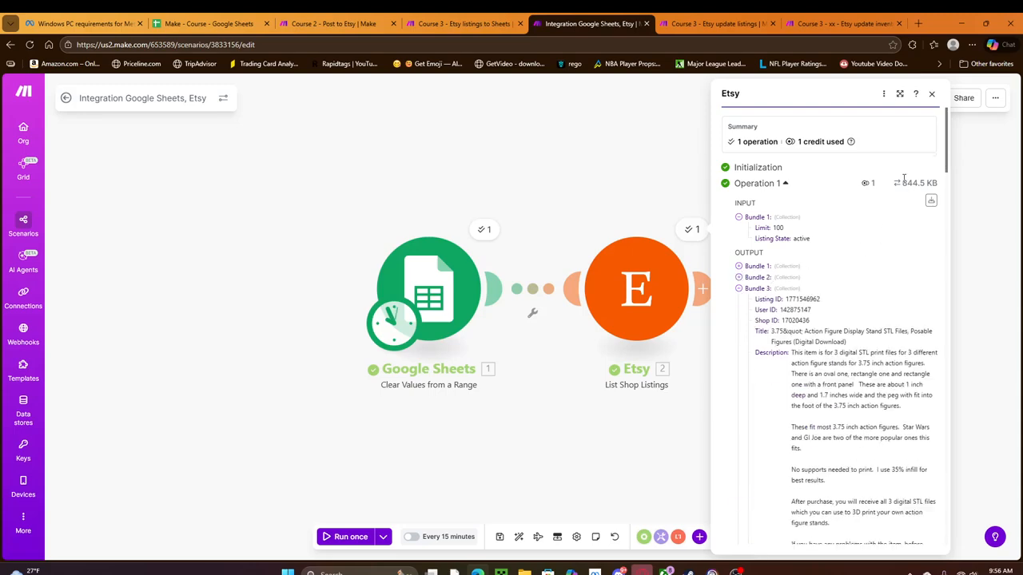
mouse_move(946, 153)
left_mouse_down()
mouse_move(954, 533)
mouse_move(946, 149)
left_mouse_up()
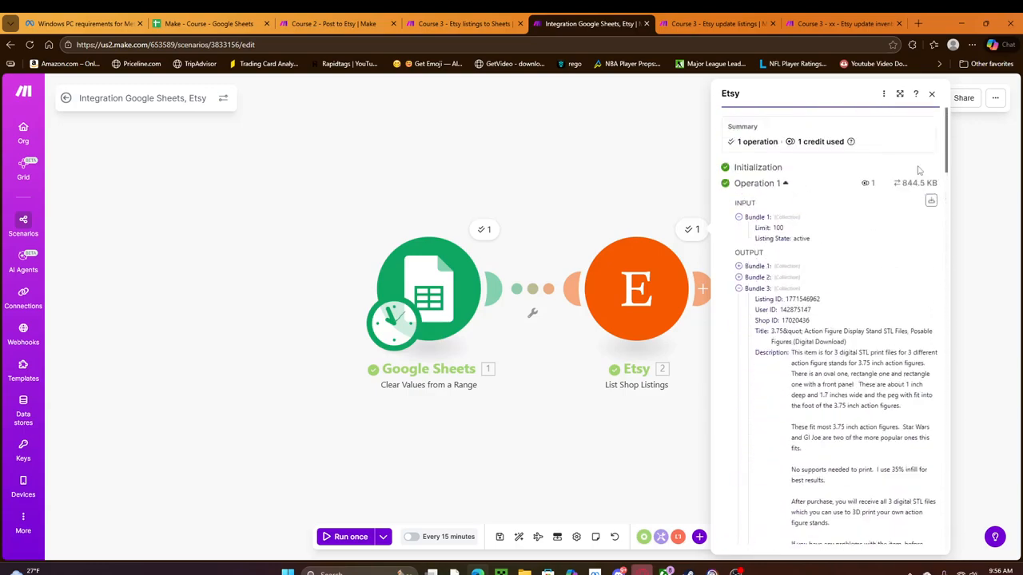
left_click(739, 267)
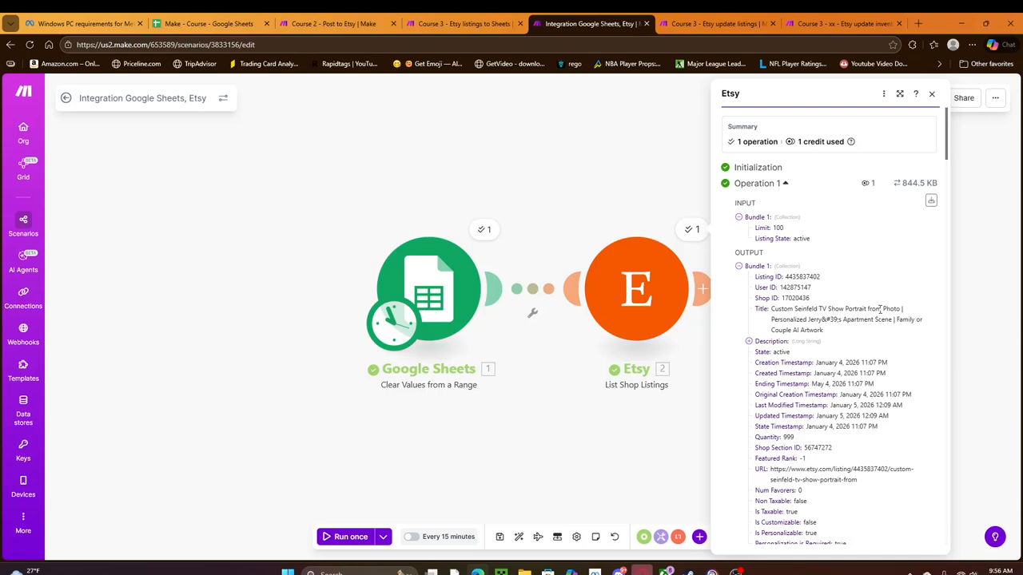
left_click(749, 341)
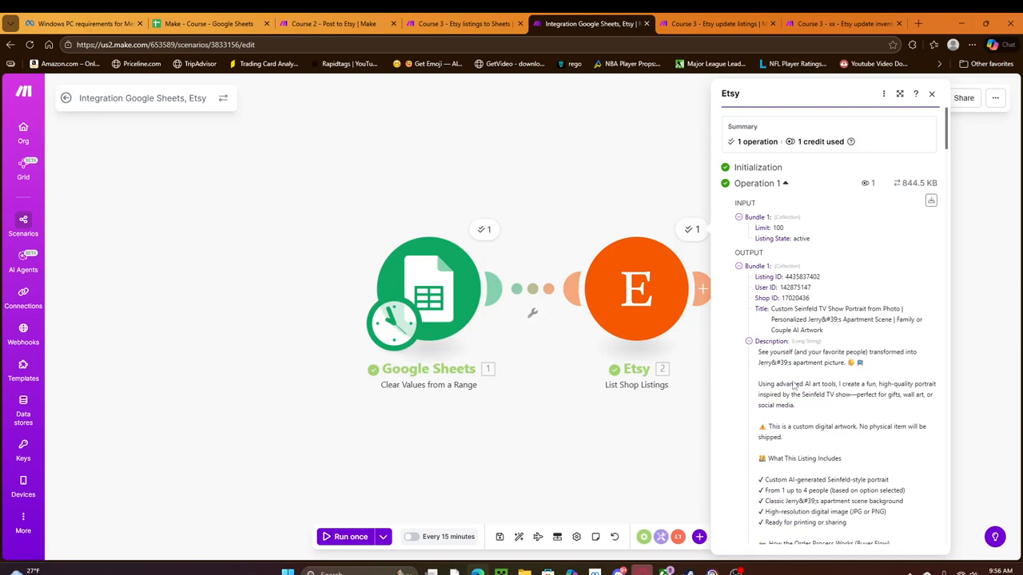
left_click(749, 341)
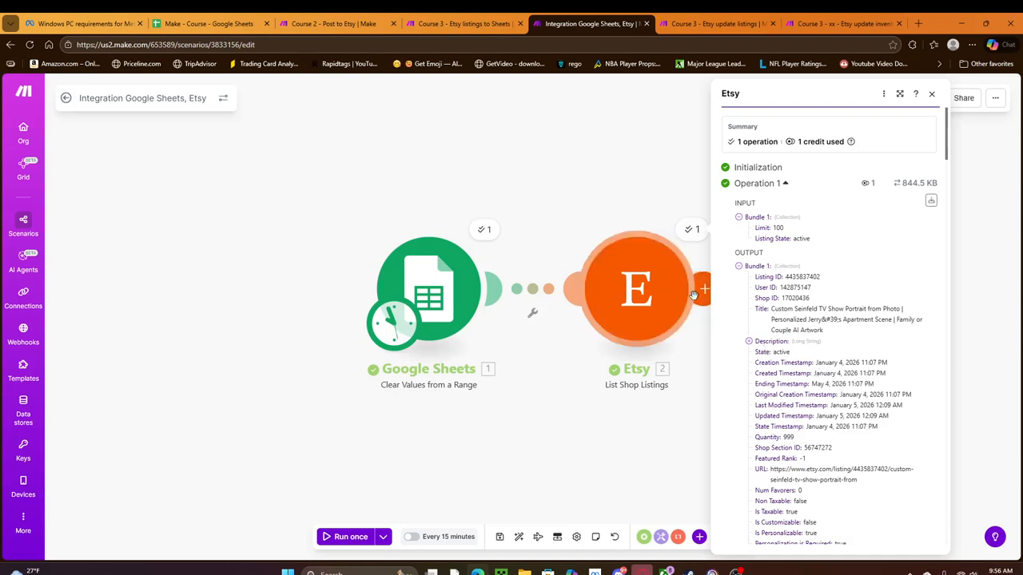
left_click(559, 178)
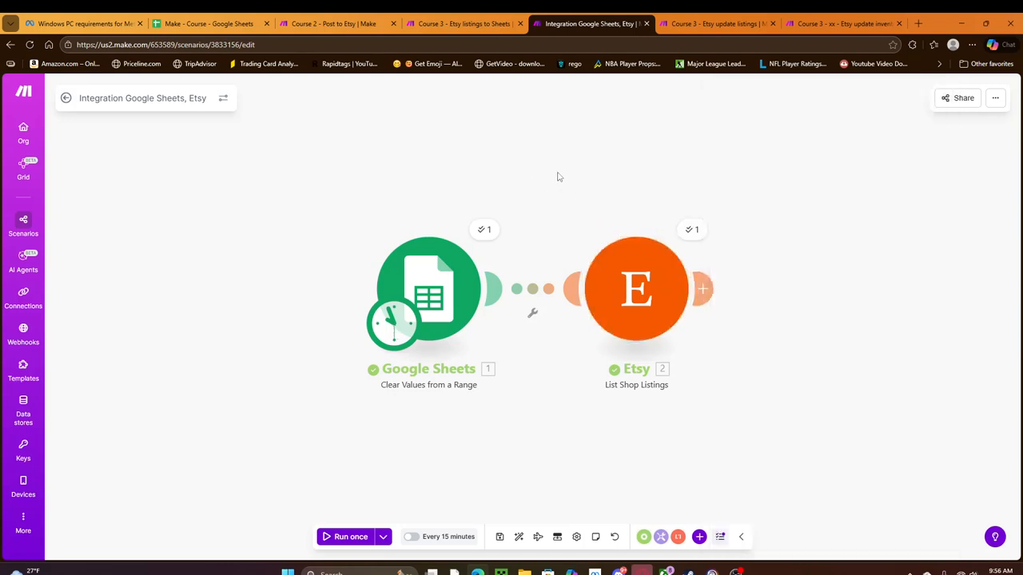
- Make room beside the Etsy module and attach a Google Sheets Bulk Add Rows (Advanced) module after it
left_click_drag(433, 291, 293, 296)
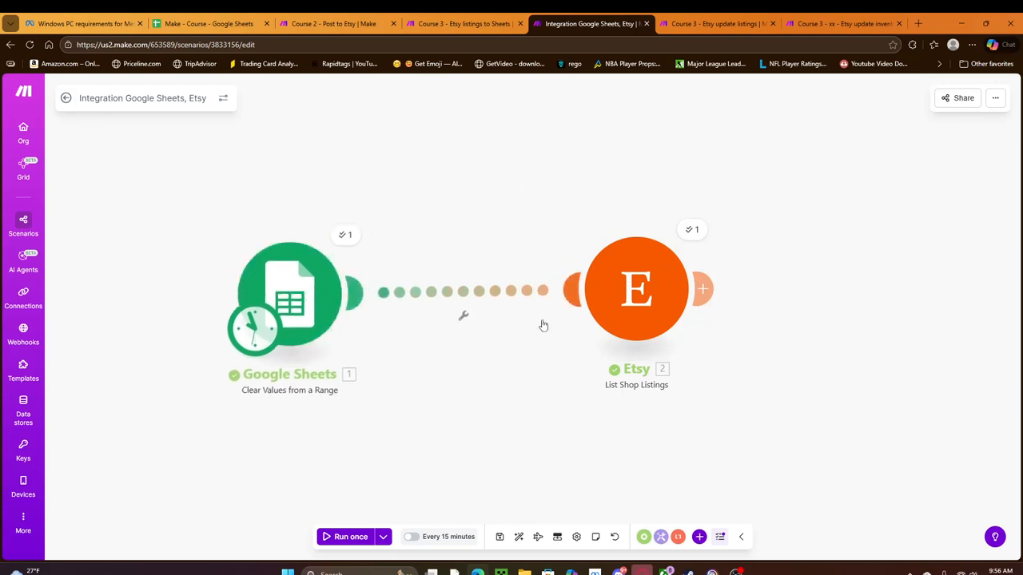
left_click_drag(631, 302, 515, 299)
scroll(480, 175, "right", 3)
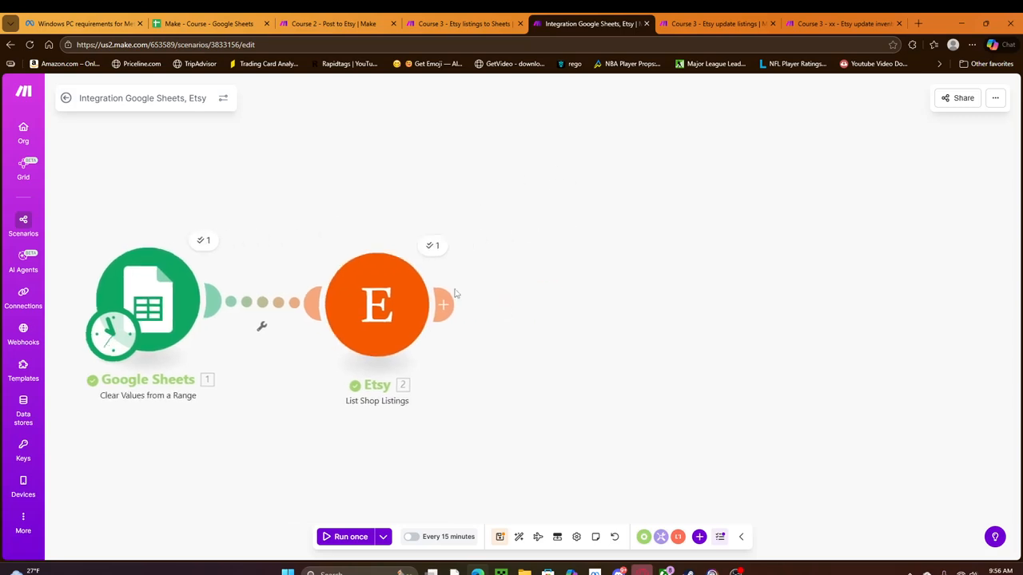
left_click(447, 305)
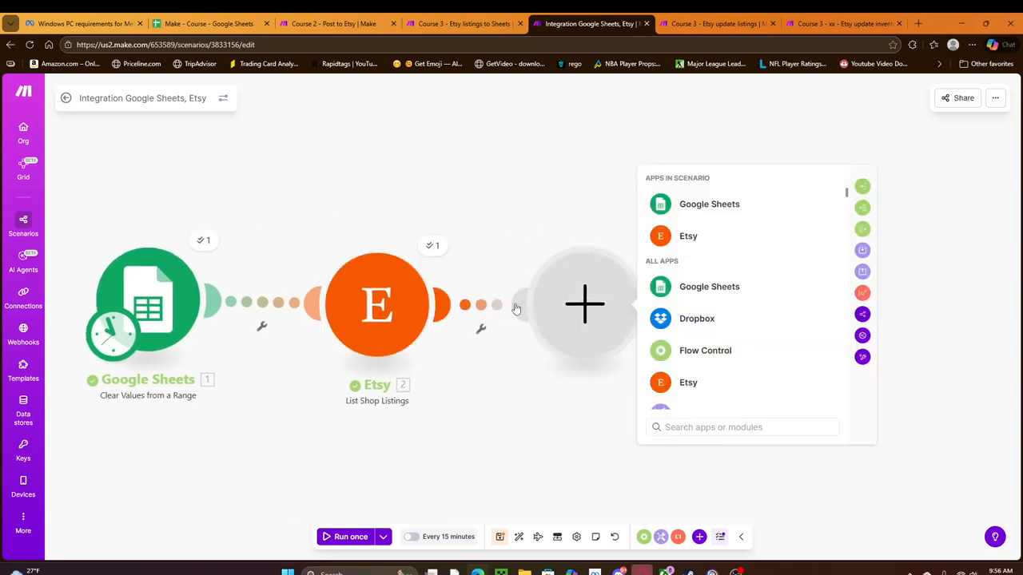
left_click(701, 291)
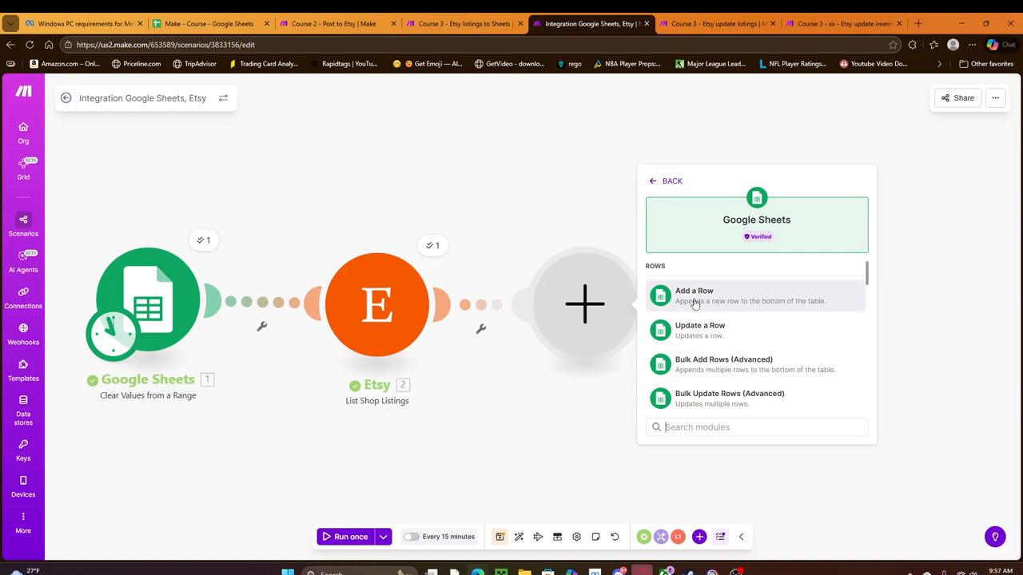
left_click(724, 365)
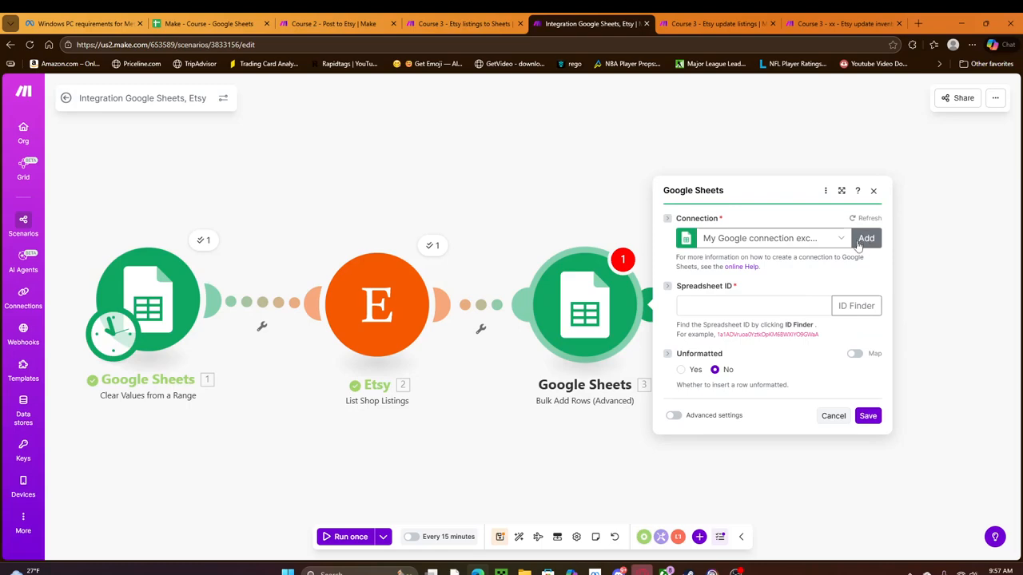
- Look up the Make - Course spreadsheet with the ID Finder and use it as the bulk add module's spreadsheet
left_click(726, 305)
type("make course")
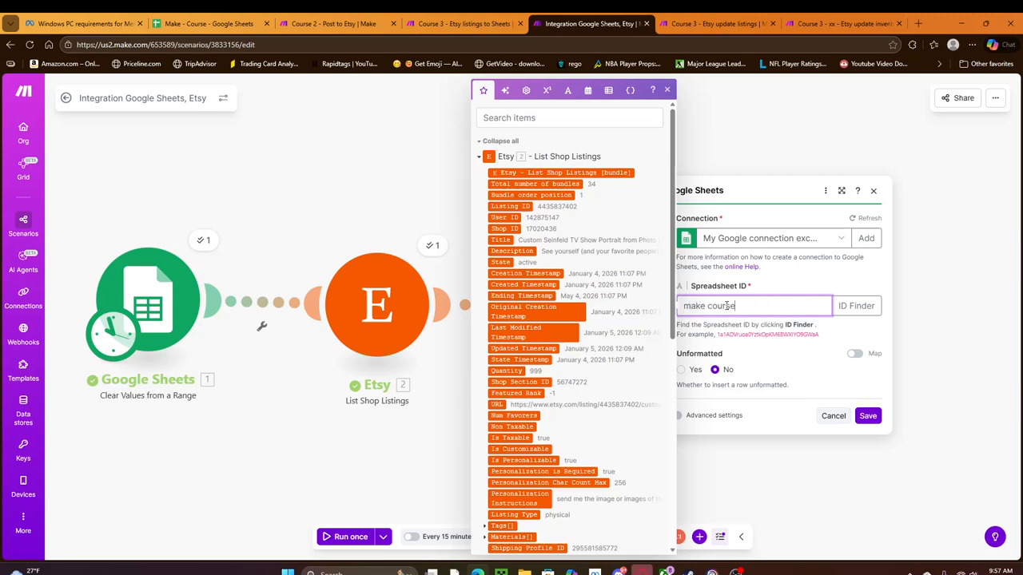
left_click(856, 306)
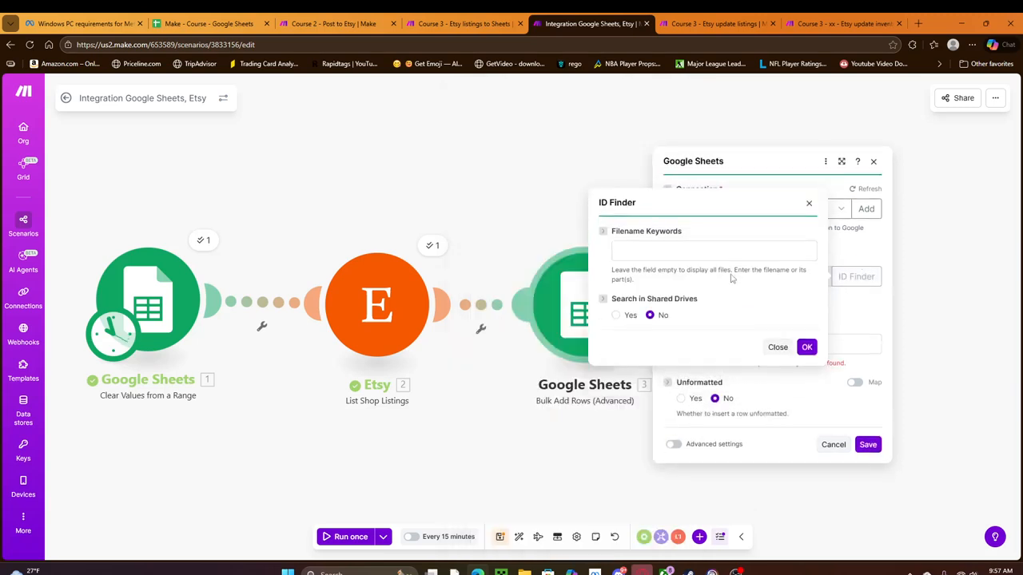
left_click(805, 347)
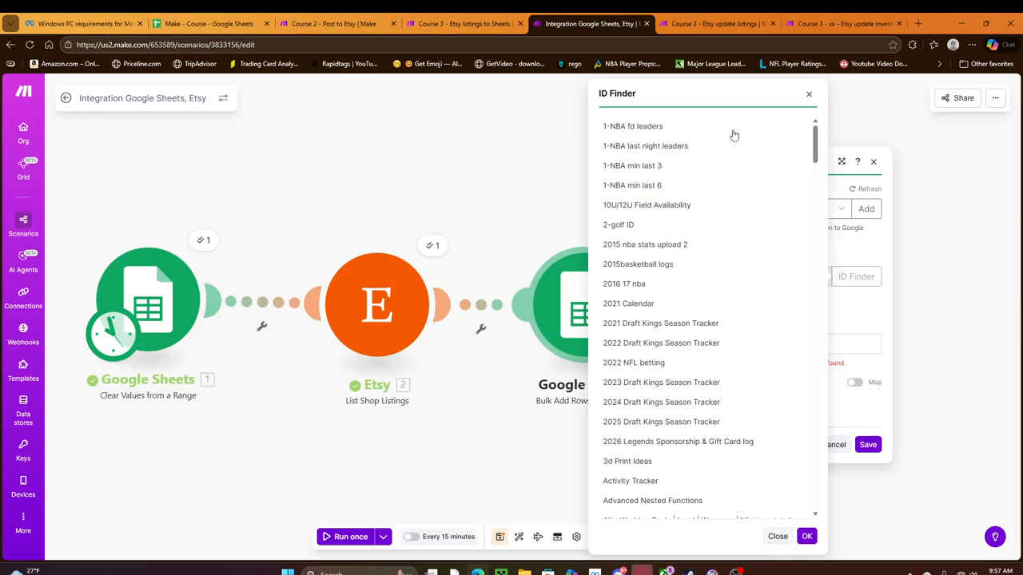
scroll(755, 254, "down", 6)
left_click_drag(815, 200, 813, 297)
left_click(642, 225)
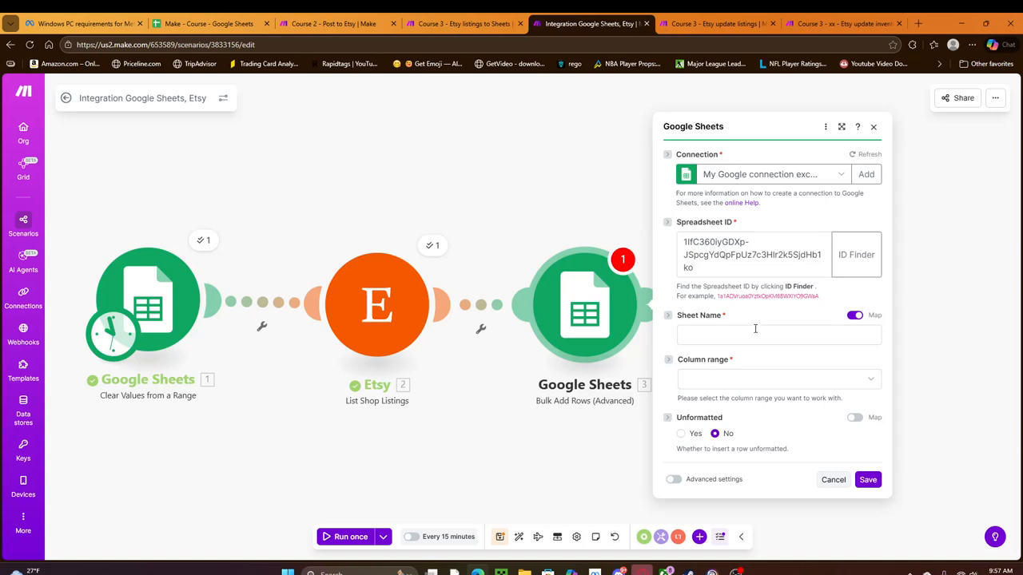
- Choose the youtube sheet with column range A-Z for the bulk add module and save it
left_click(853, 317)
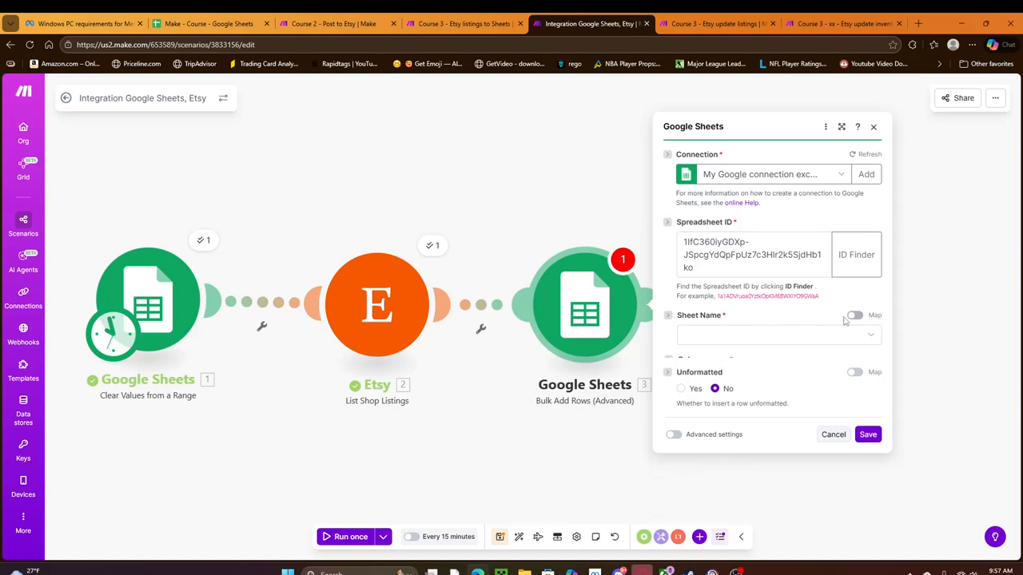
left_click(871, 367)
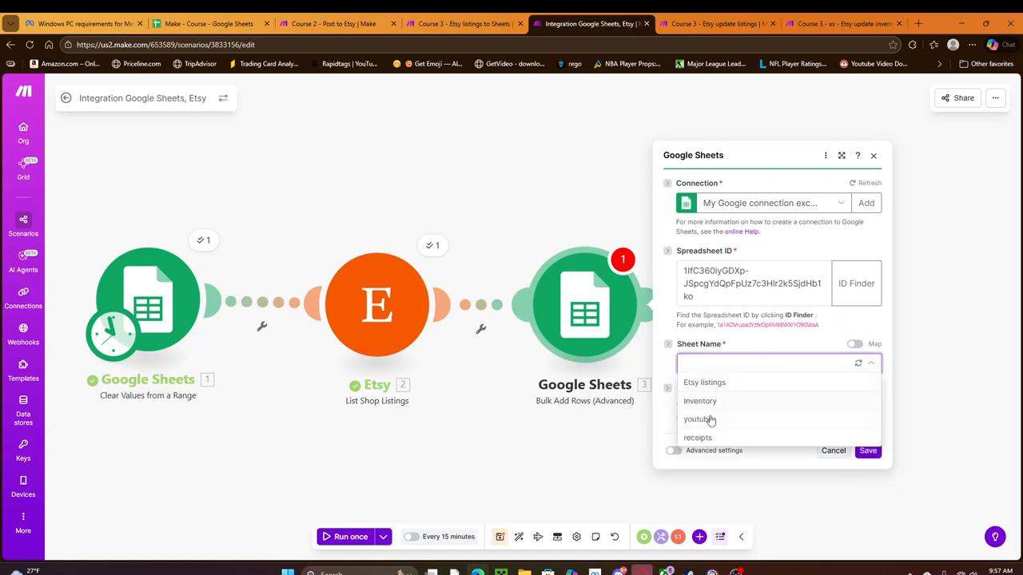
left_click(709, 422)
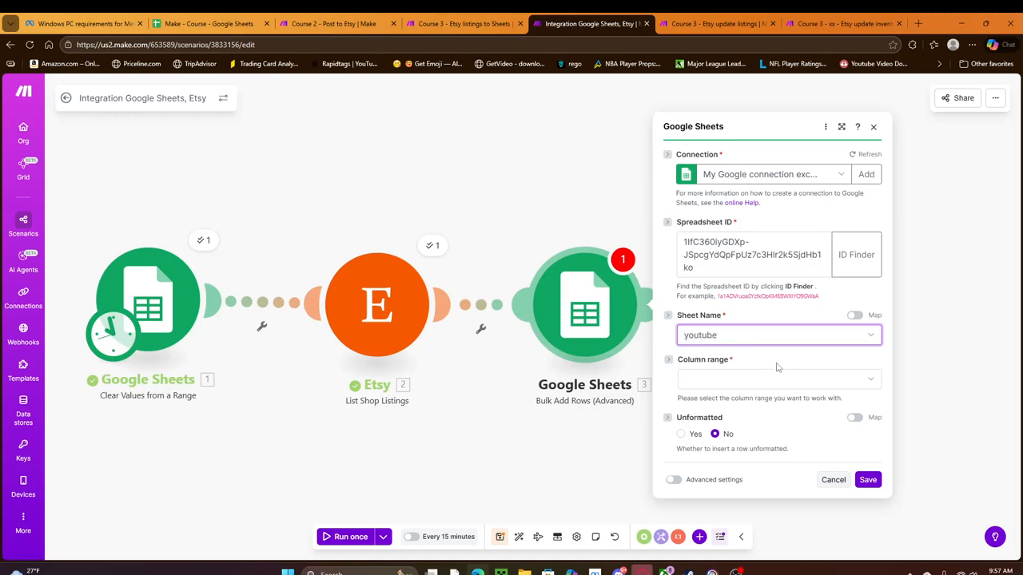
left_click(865, 380)
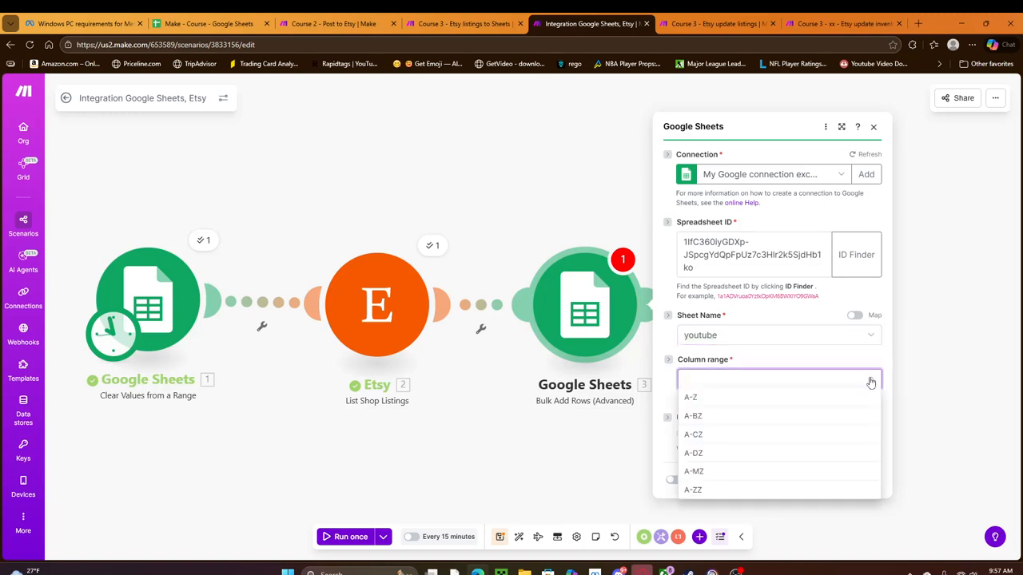
left_click(709, 400)
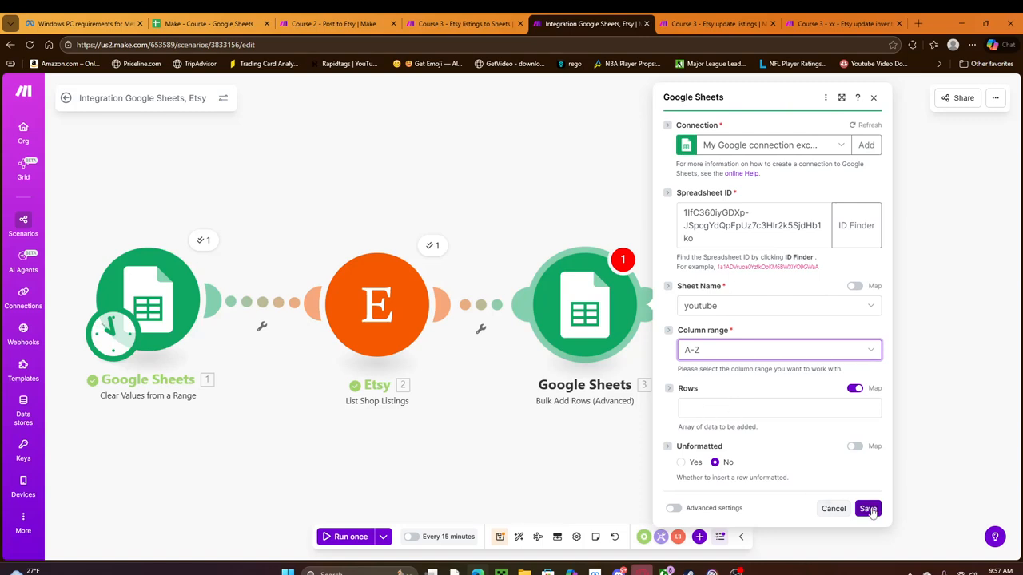
left_click(868, 508)
- Move the bulk add module farther from Etsy and insert an Array aggregator between the two modules
left_click_drag(619, 311, 839, 318)
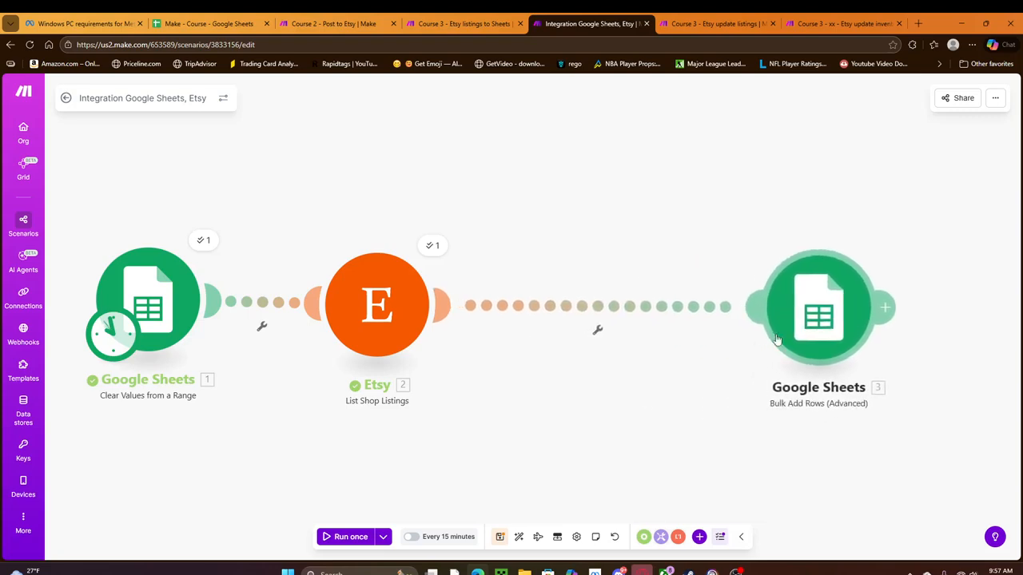
left_click(582, 310)
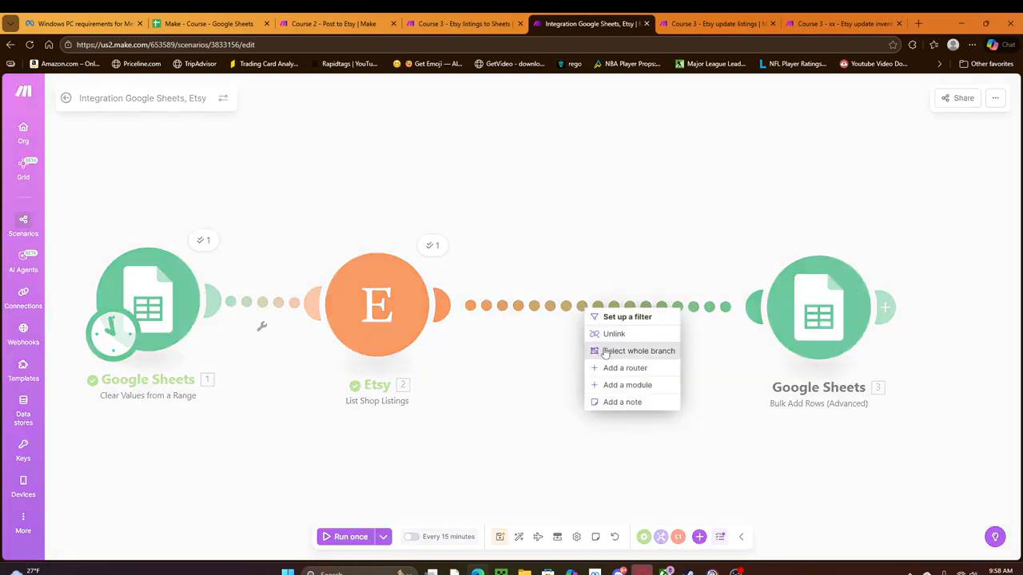
left_click(616, 387)
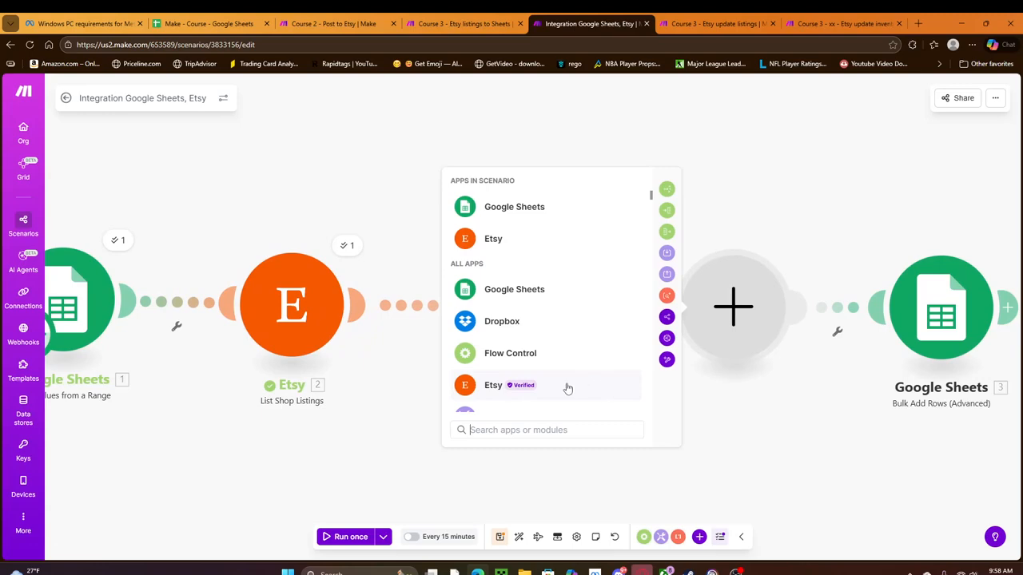
type("array")
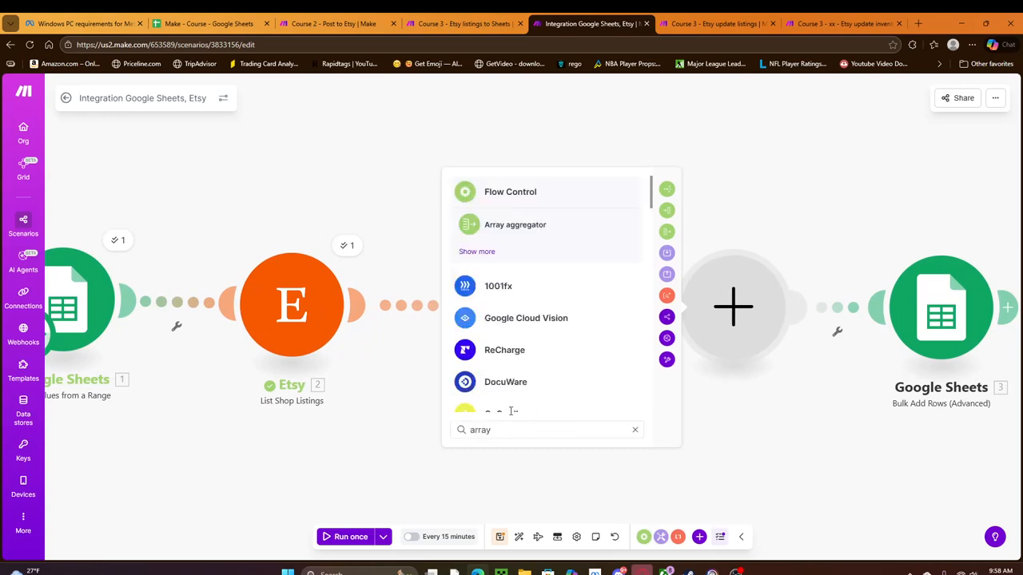
left_click(499, 227)
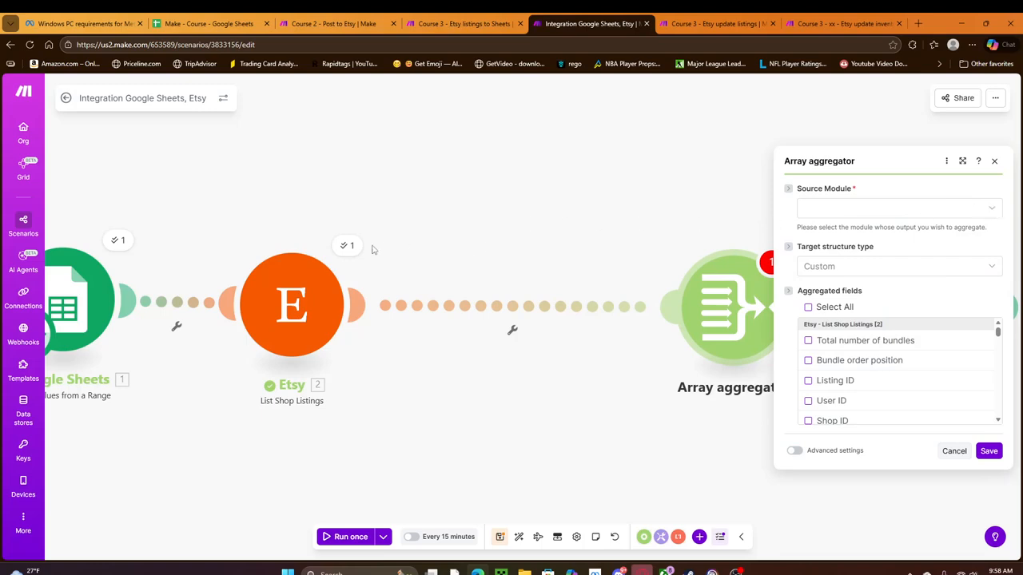
- Set the aggregator's source to Etsy - List Shop Listings [2] and its target structure to the Rows of Google Sheets - Bulk Add Rows
left_click(992, 211)
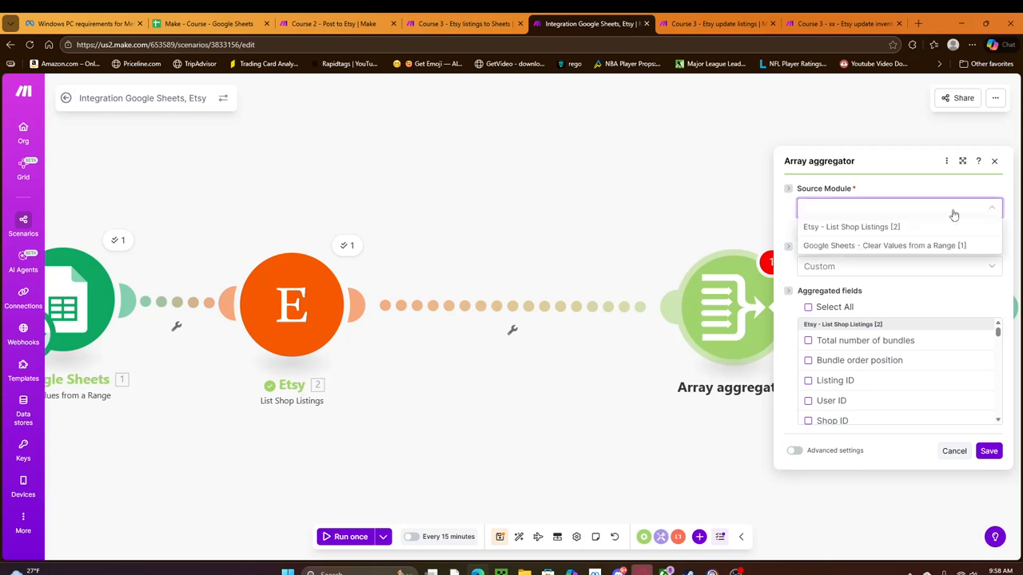
left_click(851, 229)
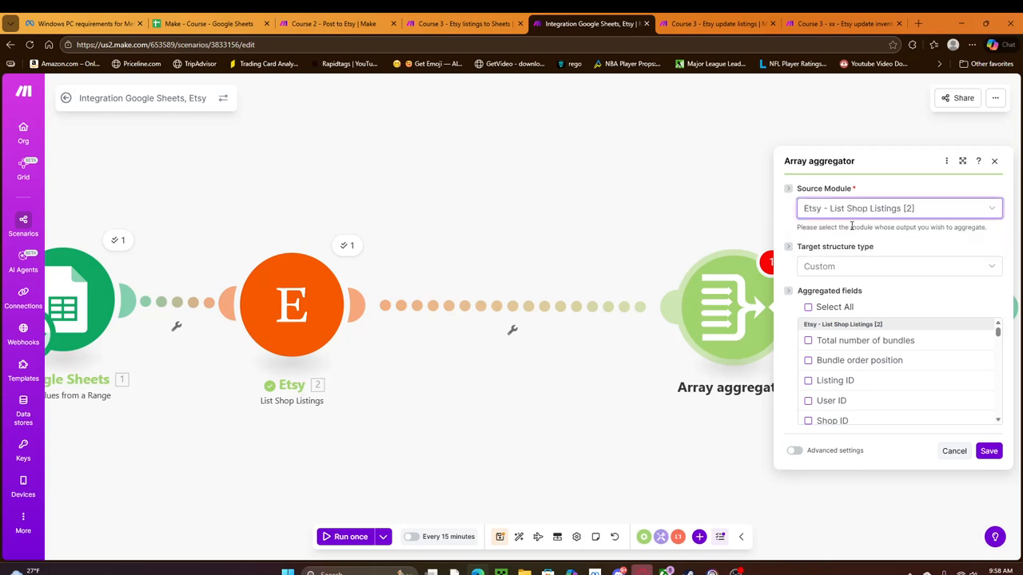
left_click(990, 268)
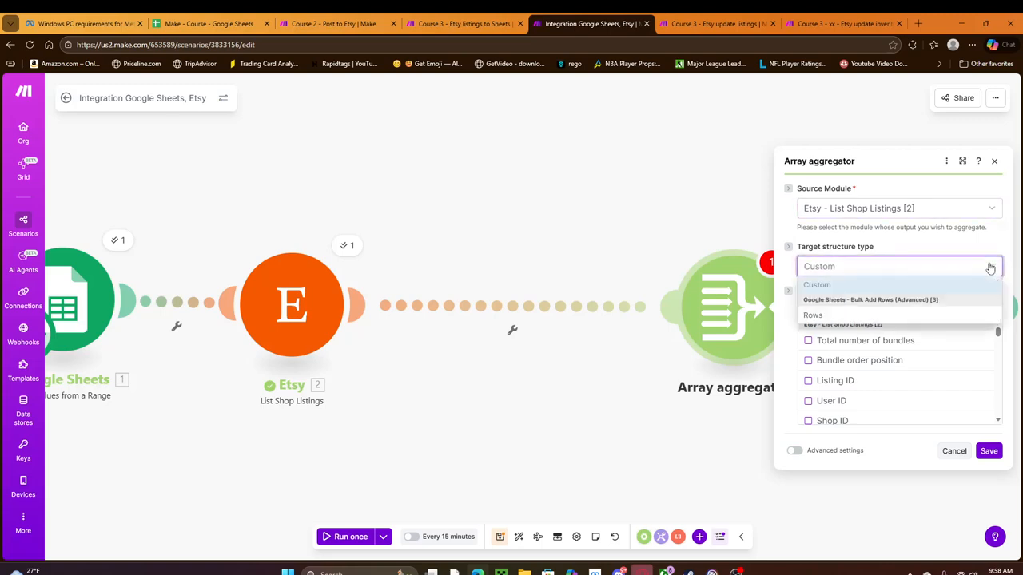
left_click(823, 316)
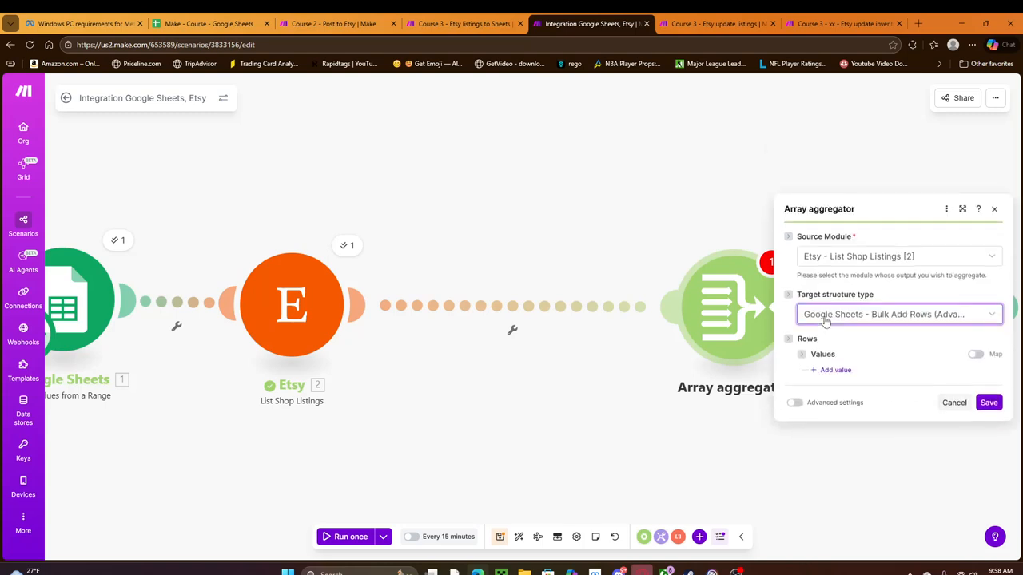
- Add five empty column values to the Array aggregator's rows
left_click(835, 371)
left_click(834, 393)
left_click(835, 414)
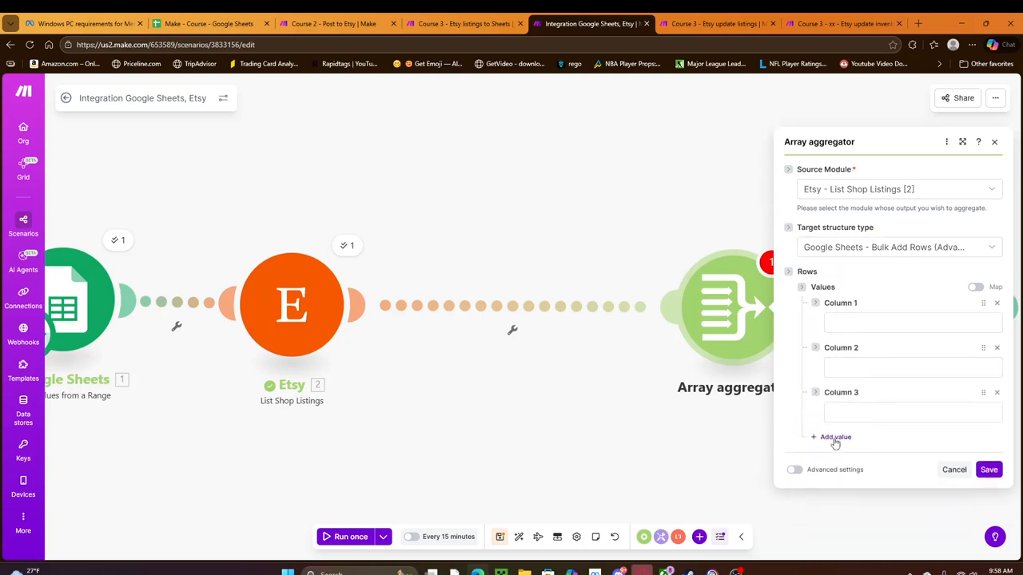
left_click(835, 438)
left_click(834, 461)
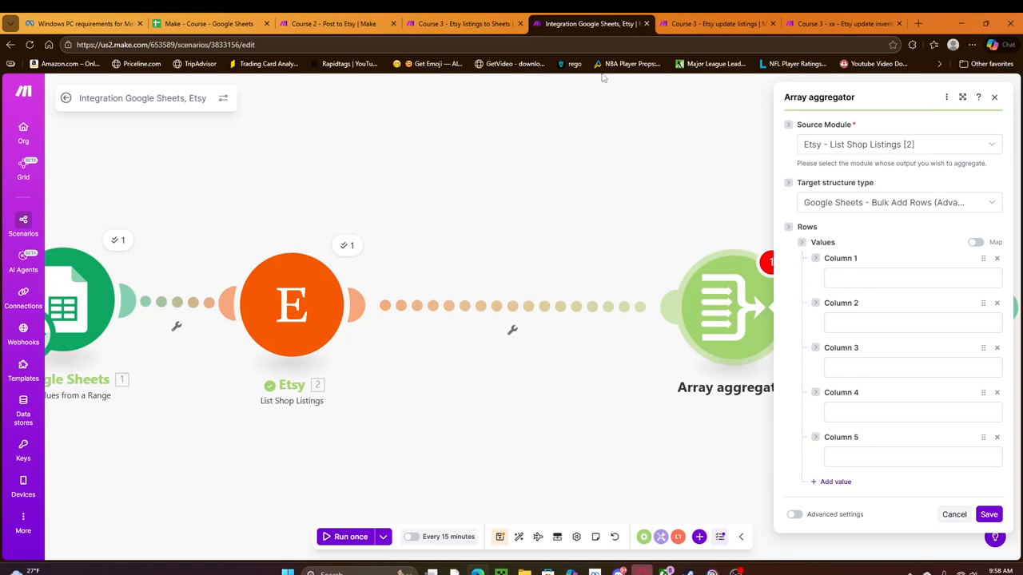
- Check the youtube sheet's column headers and map the Array aggregator's Column 1 to Etsy Listing ID and Column 2 to Title
left_click(207, 25)
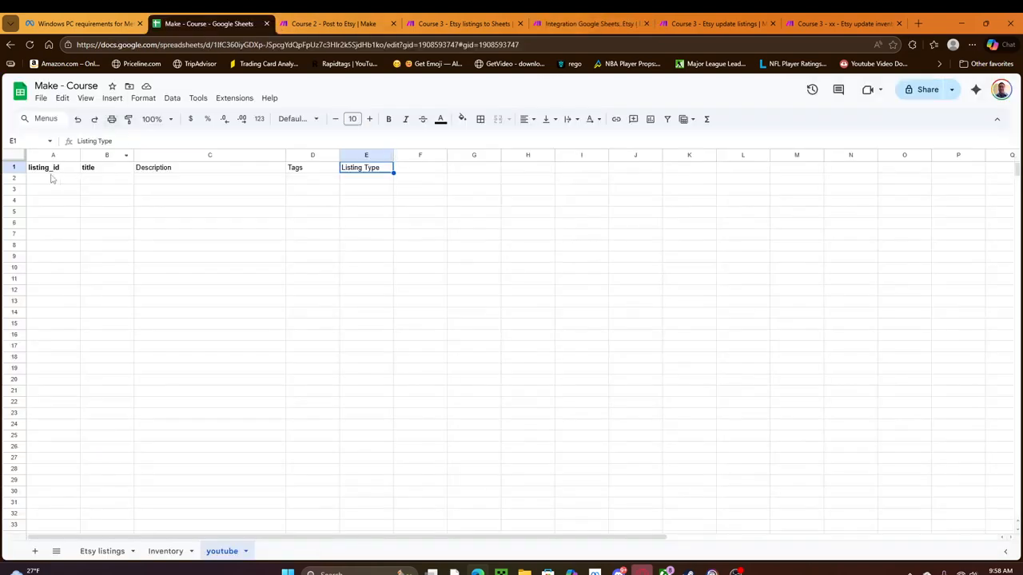
left_click(593, 23)
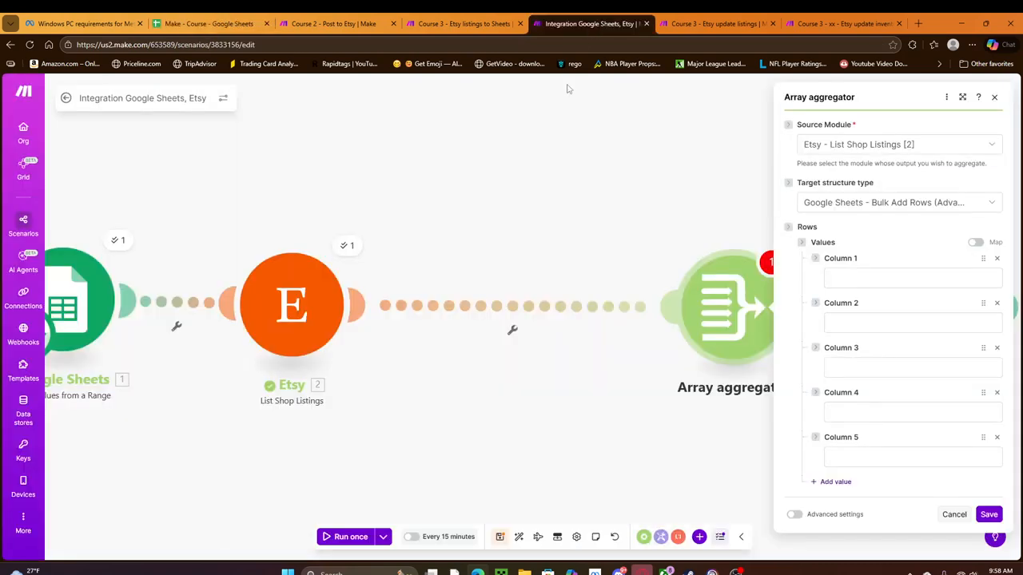
left_click(852, 279)
mouse_move(821, 212)
left_mouse_down()
mouse_move(823, 392)
mouse_move(831, 205)
left_mouse_up()
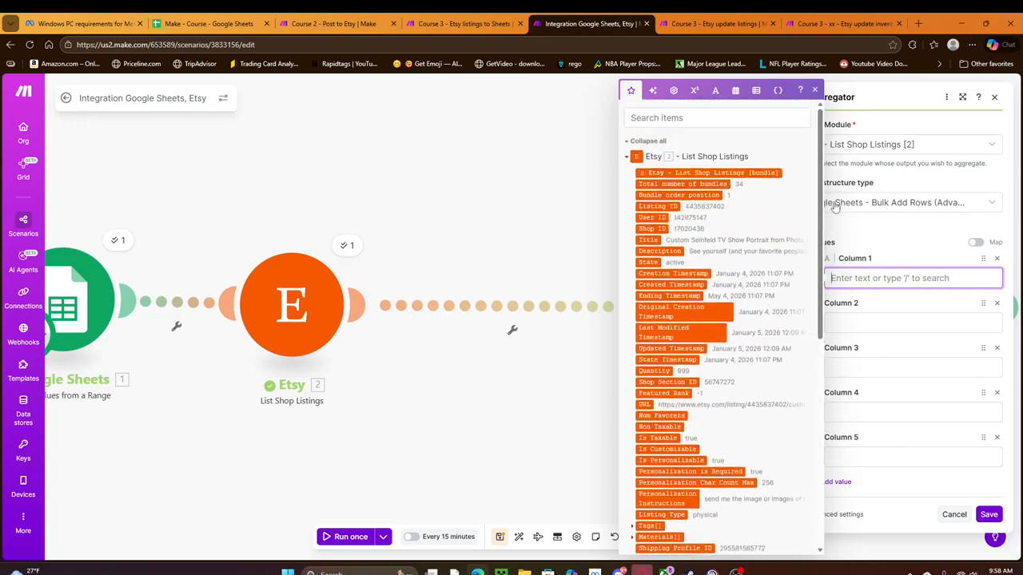
left_click(658, 206)
left_click(845, 323)
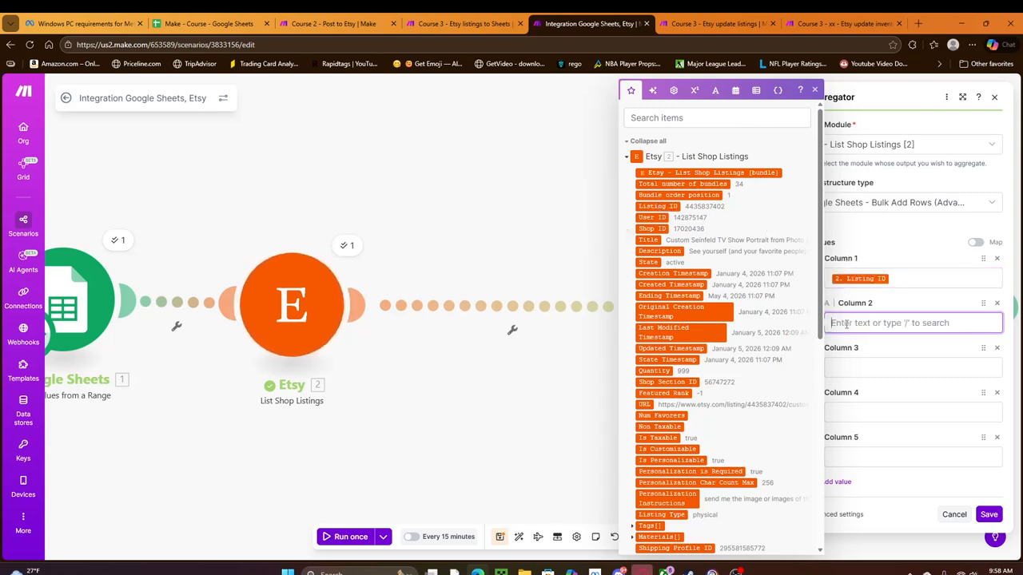
left_click(649, 241)
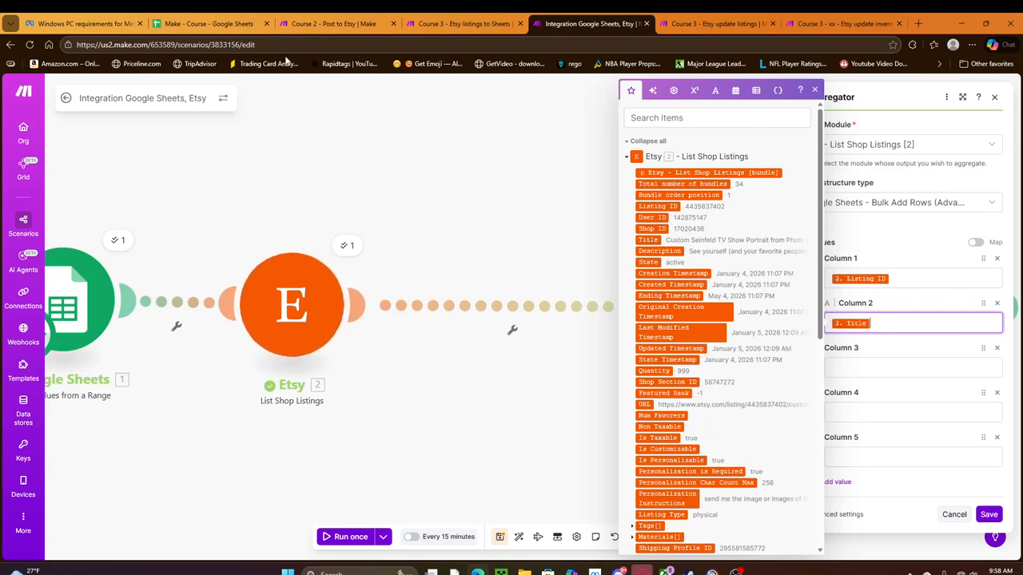
- Recheck the sheet's header order and map the aggregator's Column 3 to Description and Column 4 to Tags[]
left_click(207, 24)
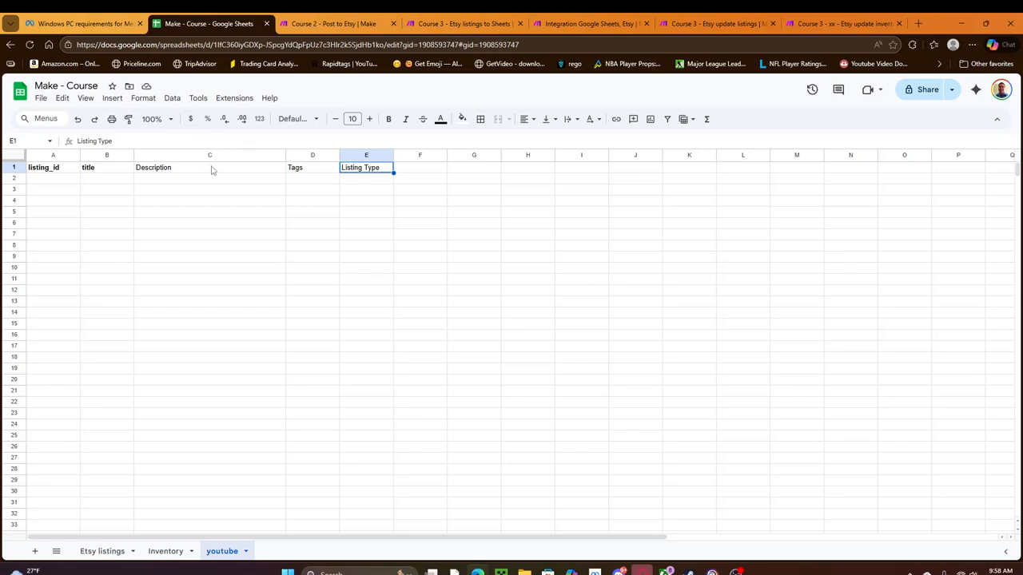
left_click(570, 24)
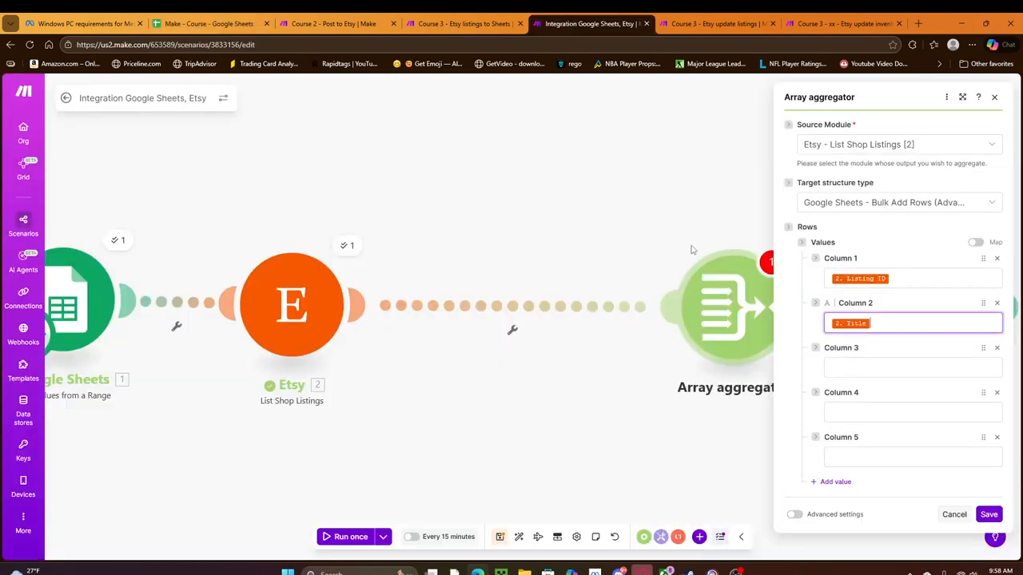
left_click(876, 367)
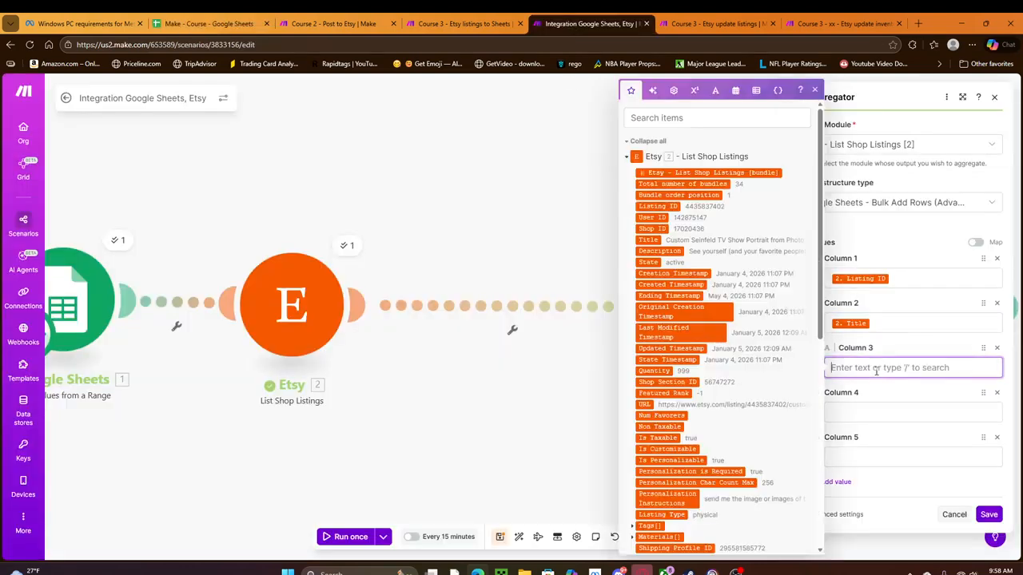
left_click(660, 251)
key("Tab")
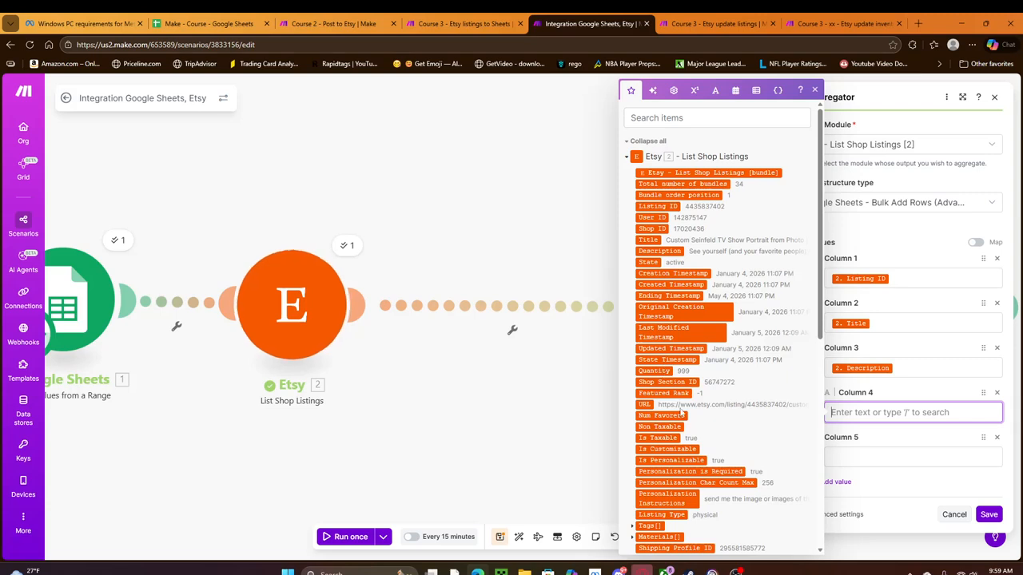
scroll(703, 392, "down", 2)
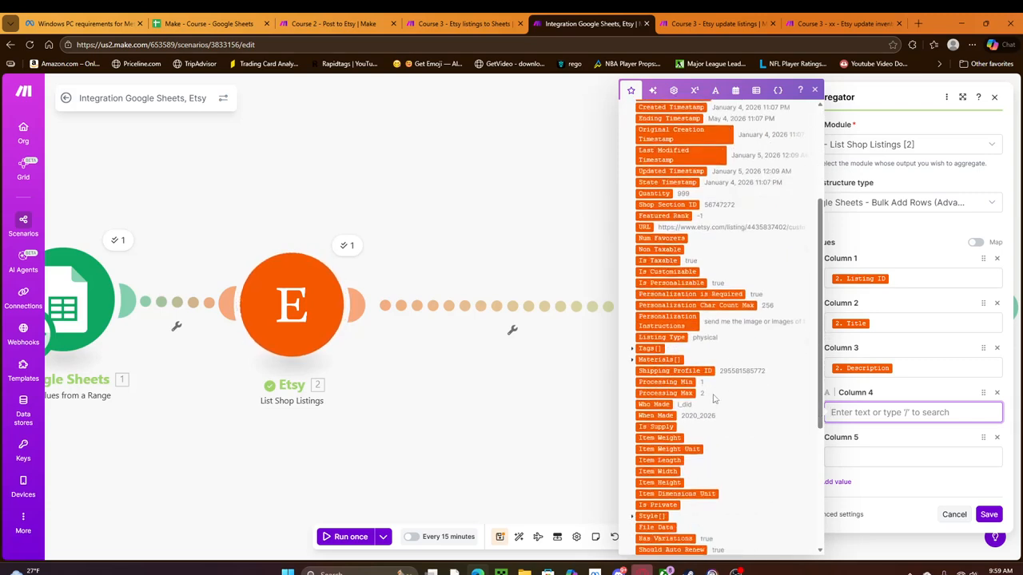
left_click(649, 349)
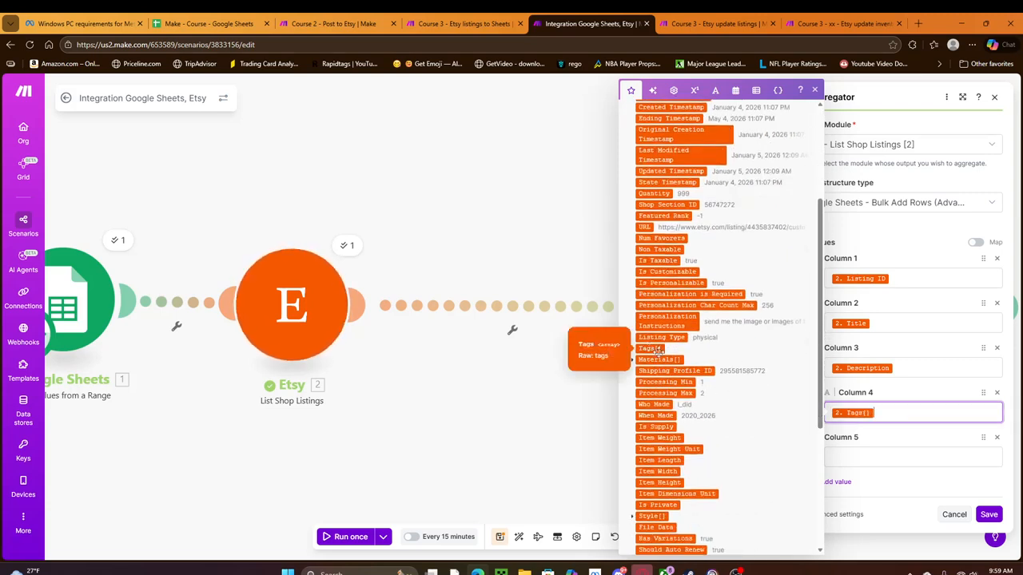
- Find the Etsy Listing Type item by searching "type", map it to Column 5, and save the Array aggregator
left_click(847, 454)
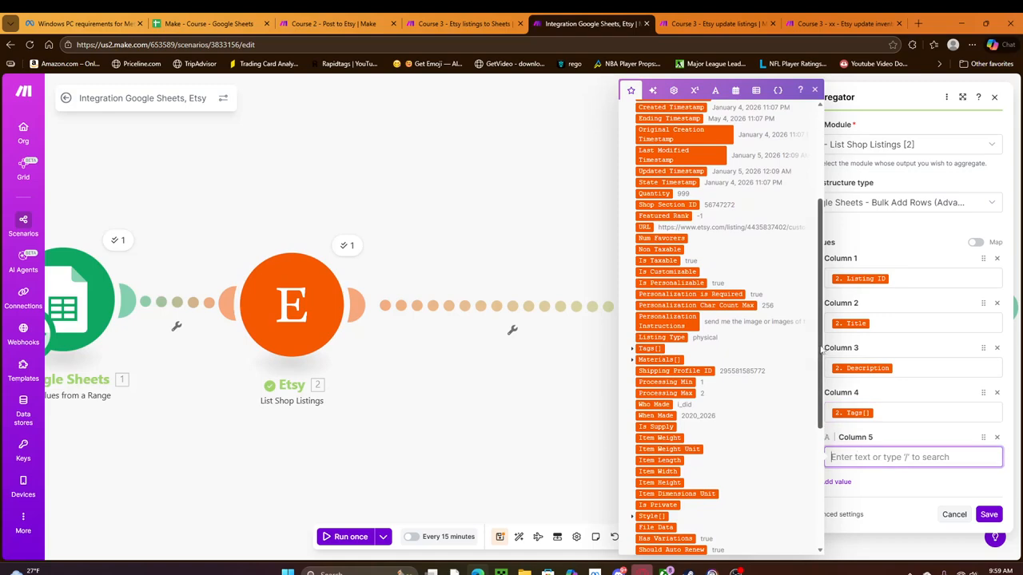
scroll(820, 345, "up", 4)
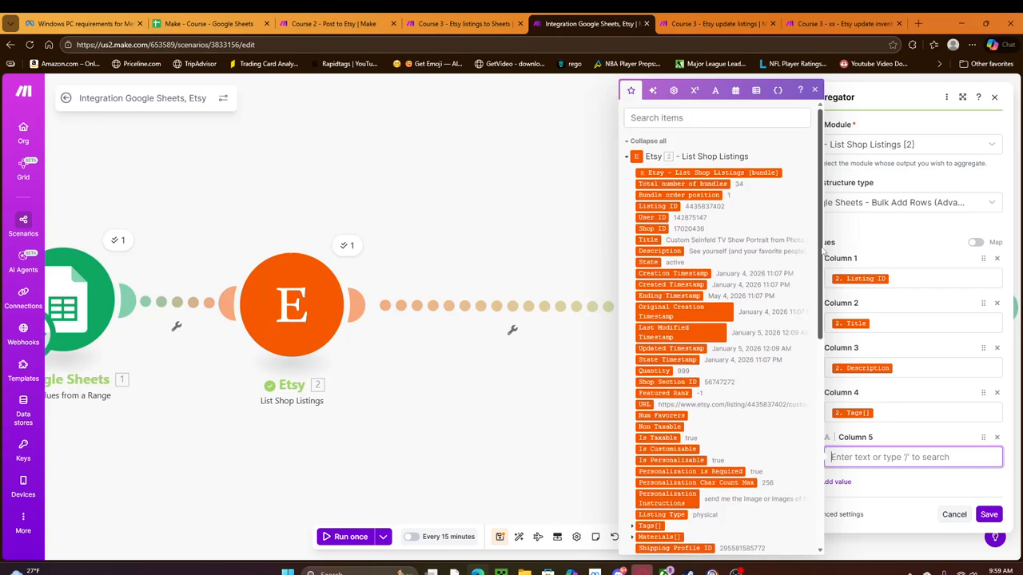
left_click(691, 118)
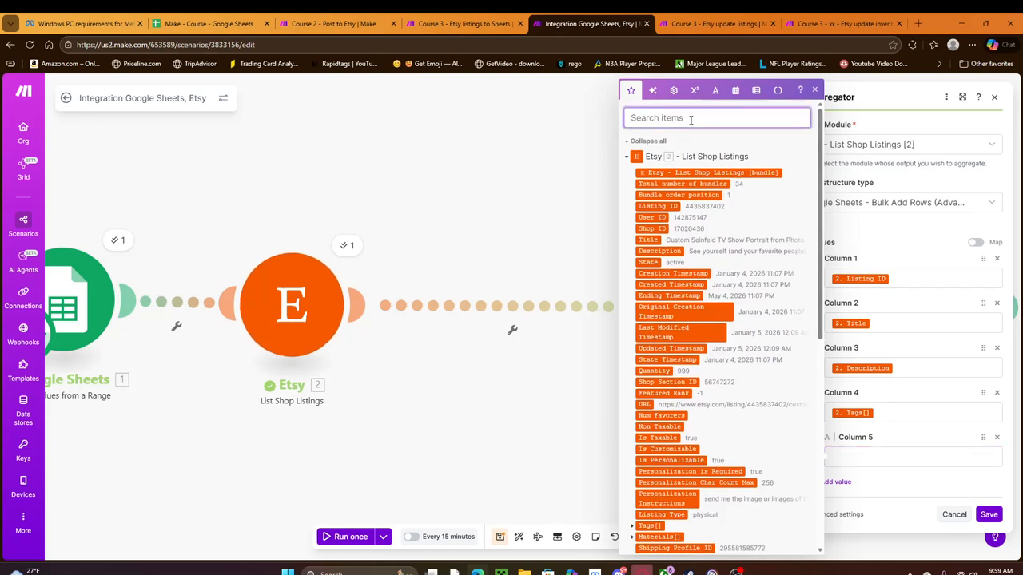
type("type")
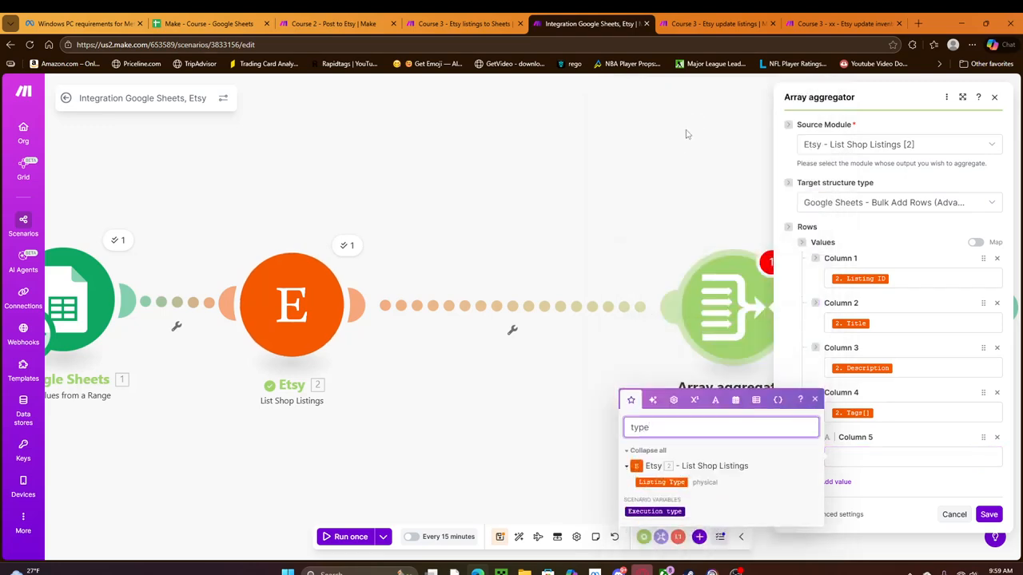
left_click(664, 484)
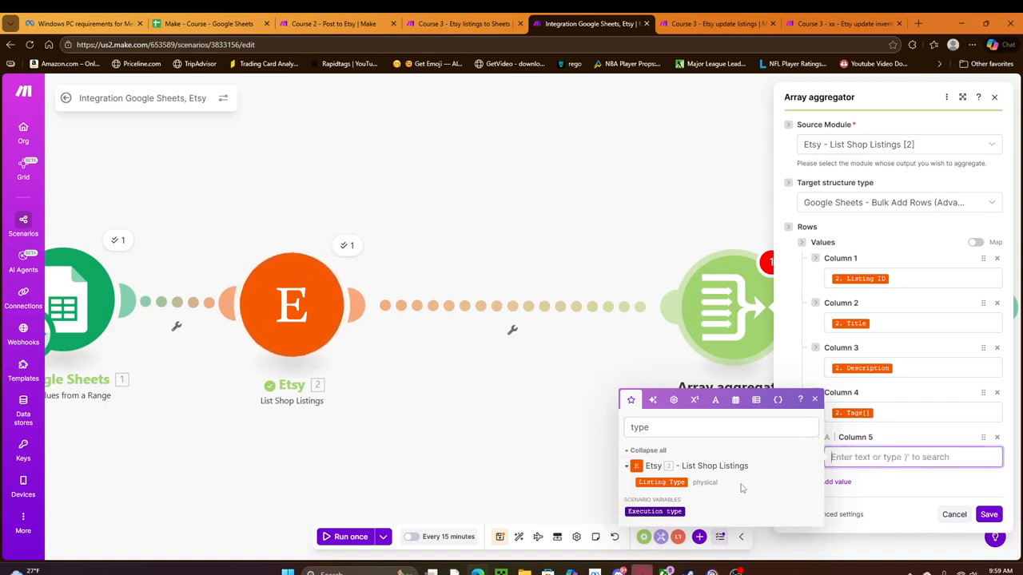
left_click(663, 483)
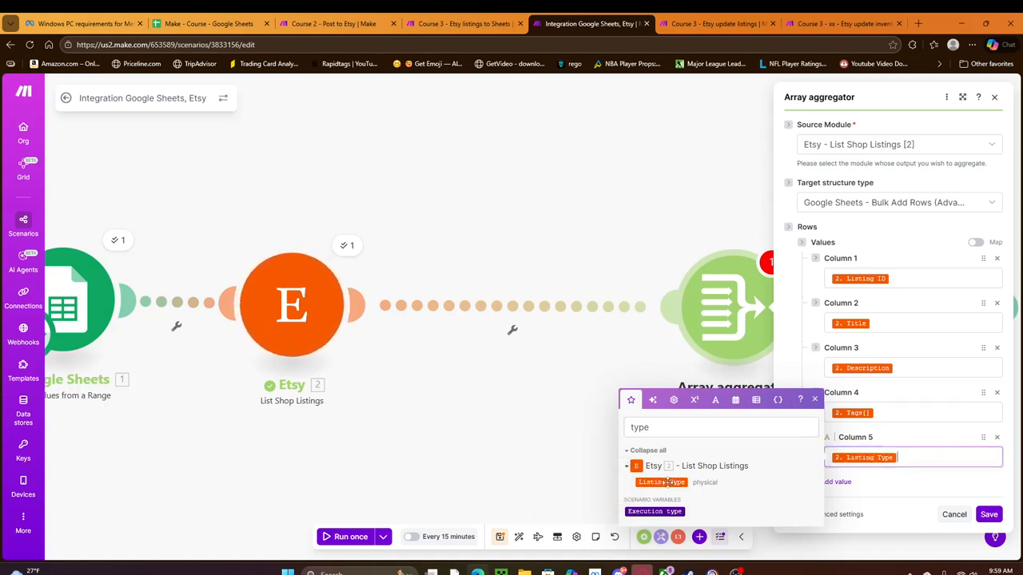
left_click(921, 439)
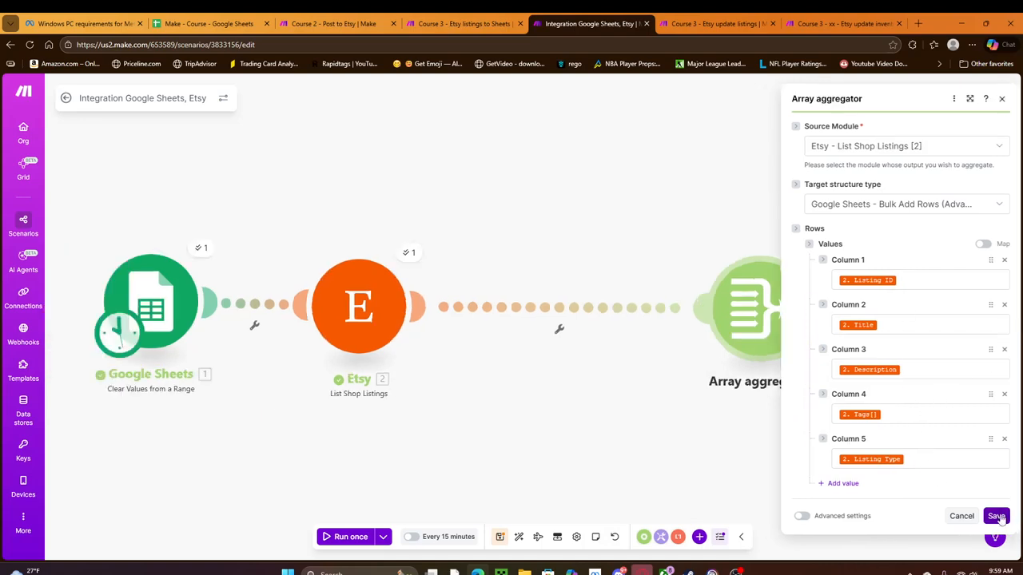
left_click(988, 514)
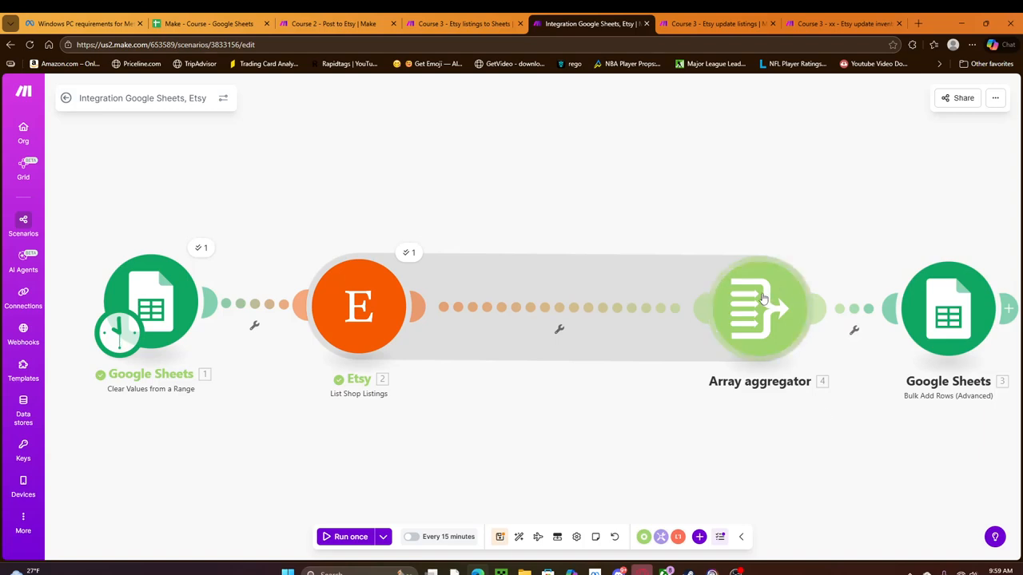
- Move the Array aggregator closer to Etsy, and map the bulk add module's Rows to the aggregator's Array[], saving the module
left_click_drag(767, 279, 691, 276)
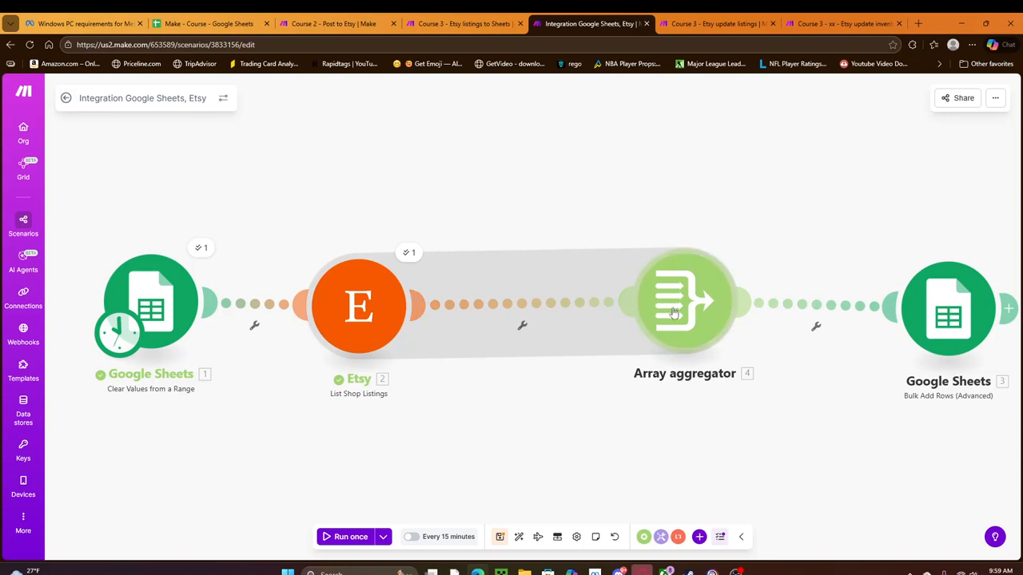
left_click_drag(801, 242, 672, 241)
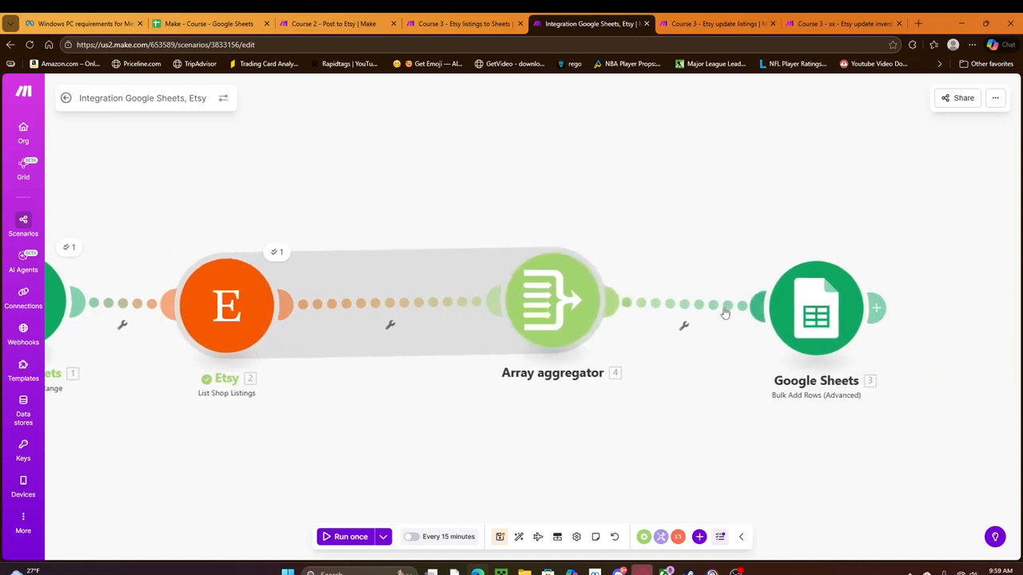
left_click(816, 313)
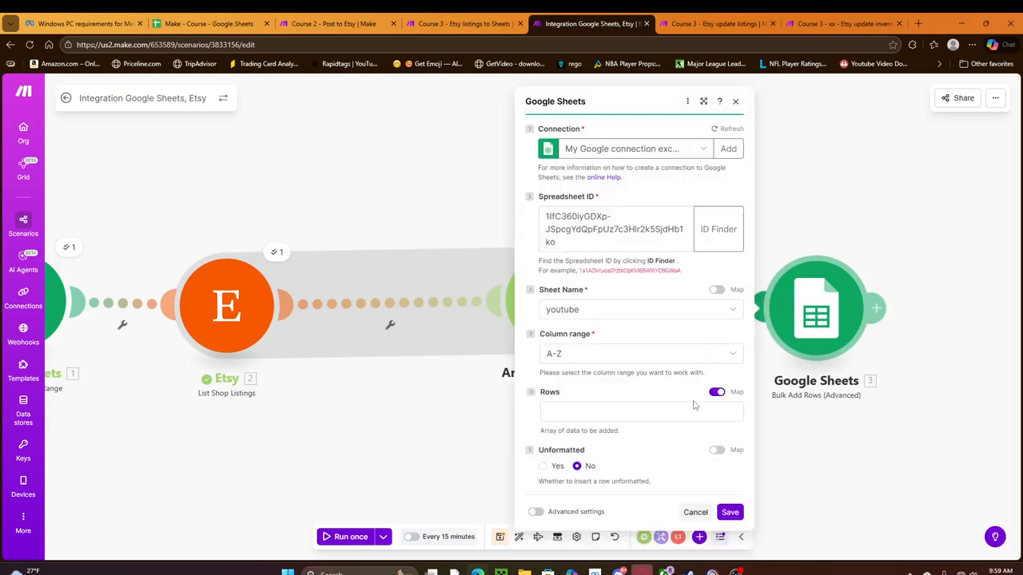
left_click(569, 410)
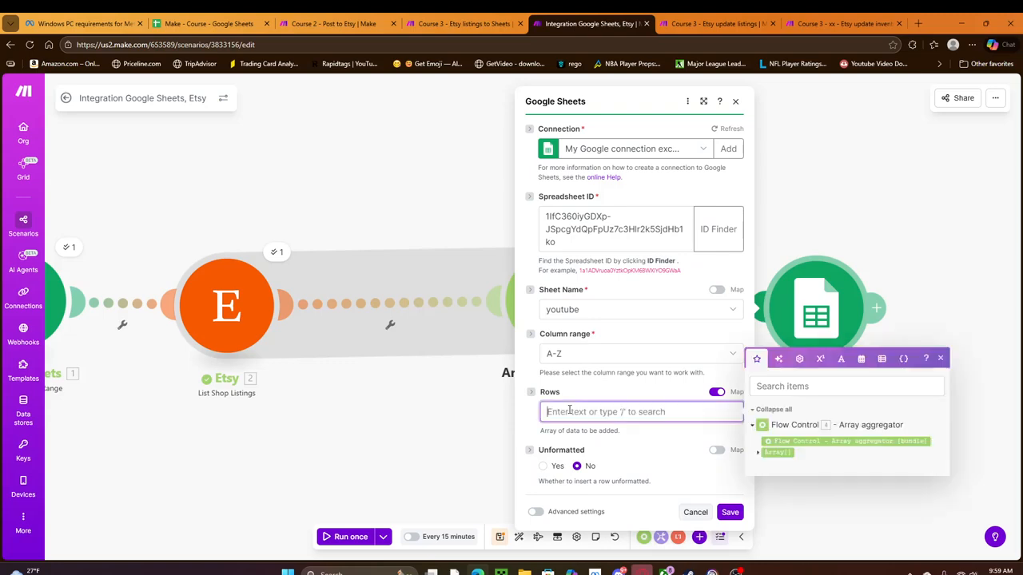
left_click(775, 453)
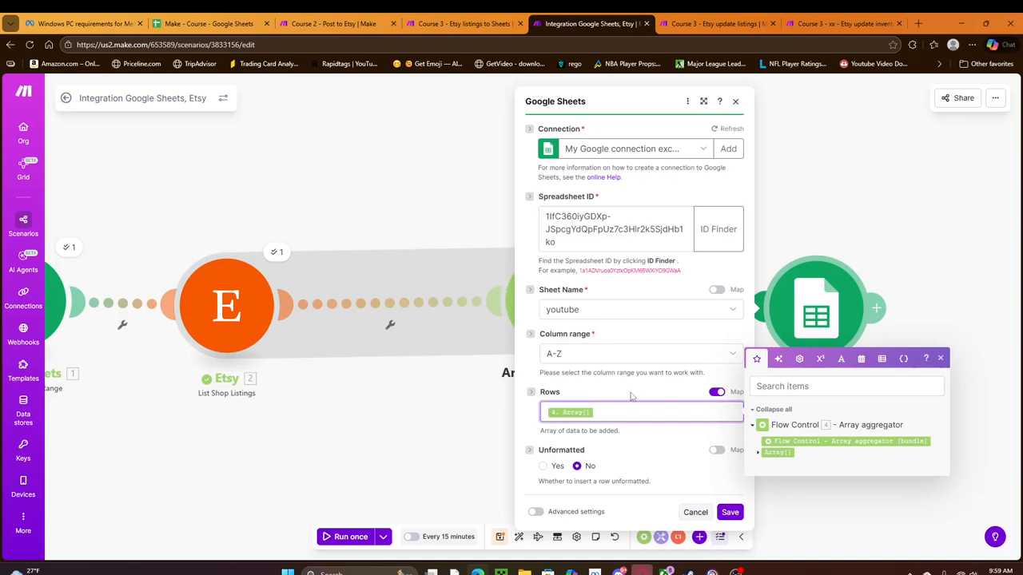
left_click(731, 514)
- Rename the scenario "Youtube Pull Etsy Listings" and save it
left_click_drag(411, 439, 547, 448)
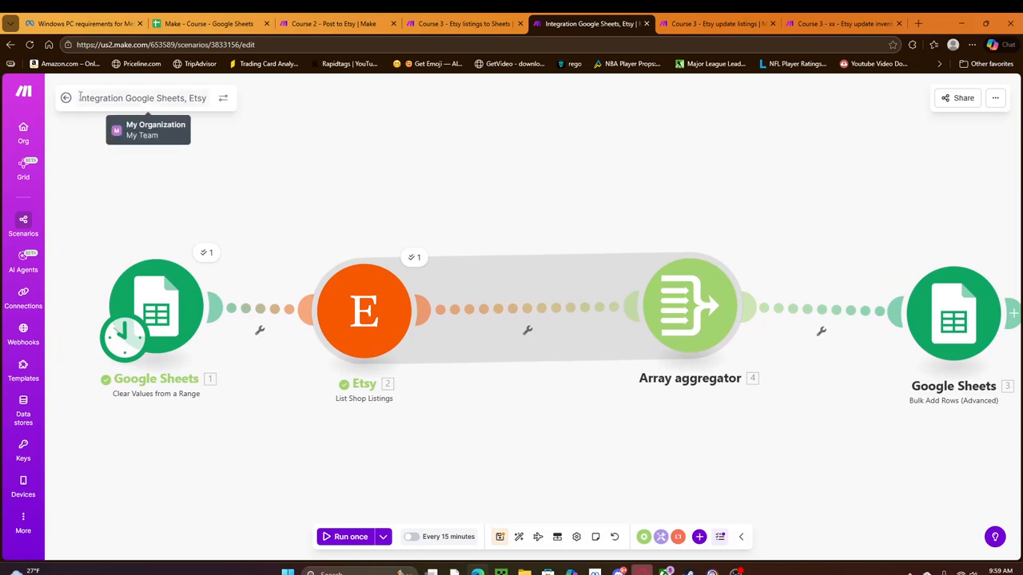
key("ctrl+a")
key("BackSpace")
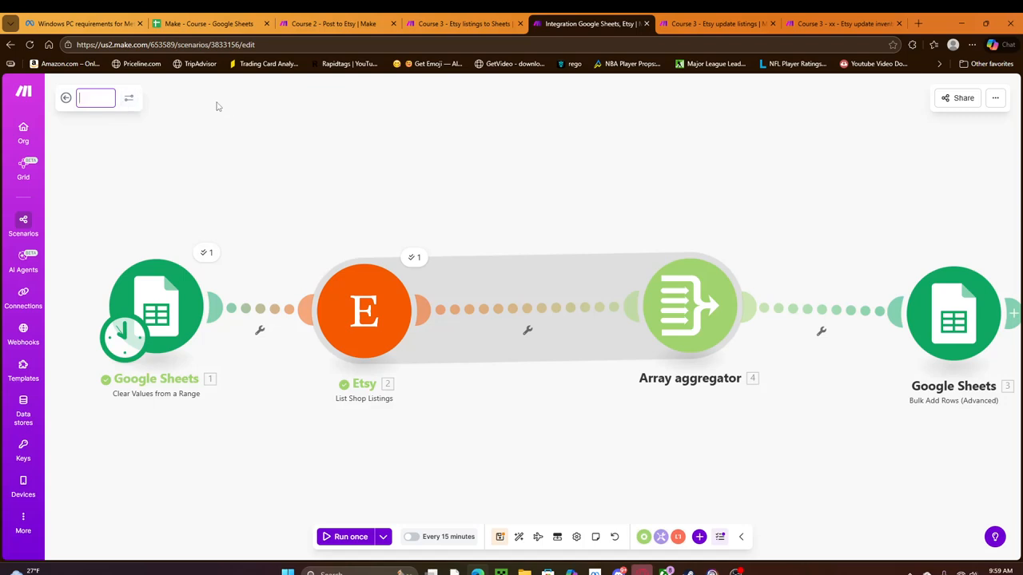
type("Youtube Pull ")
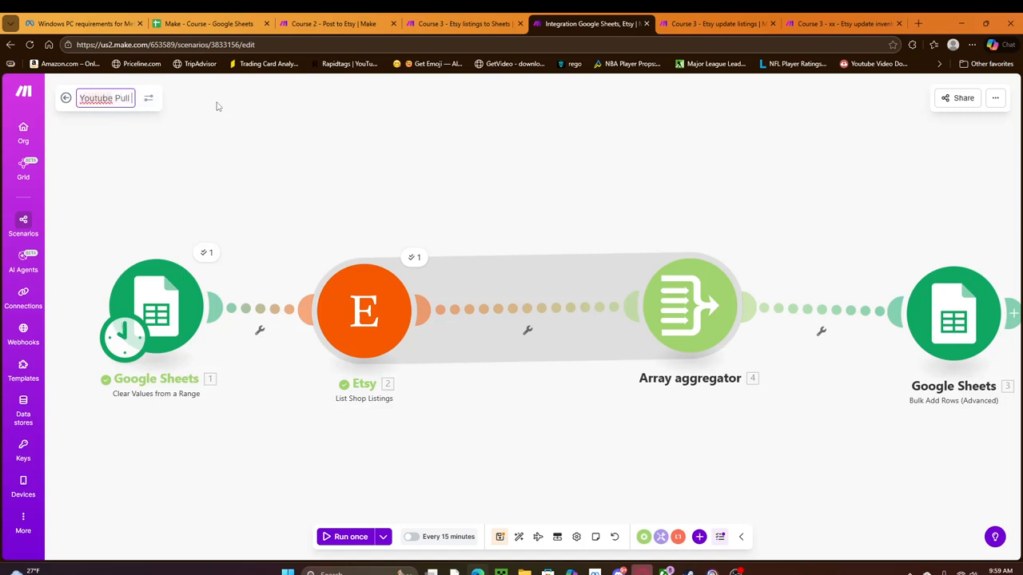
type("Etsy Listings")
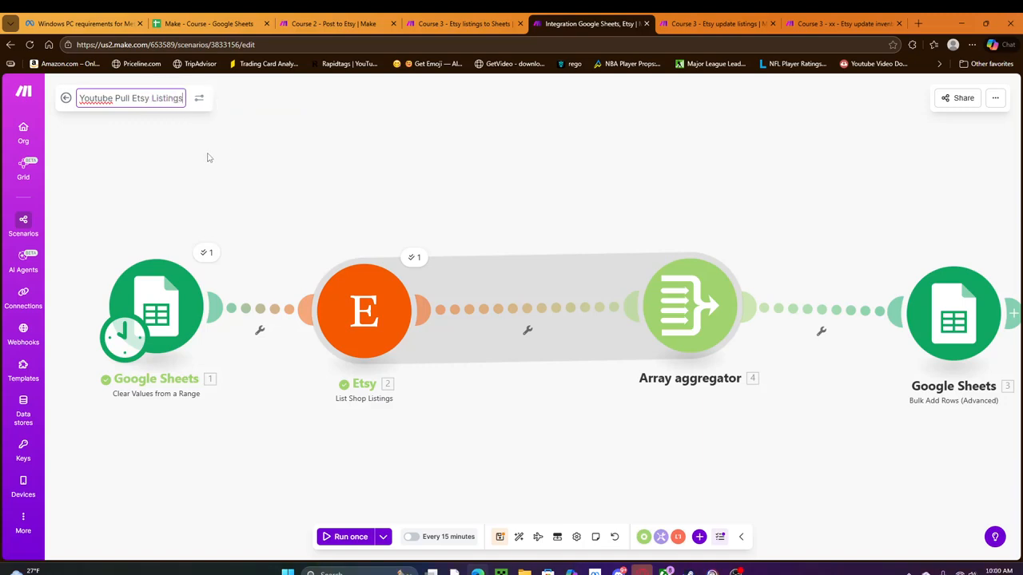
key("Return")
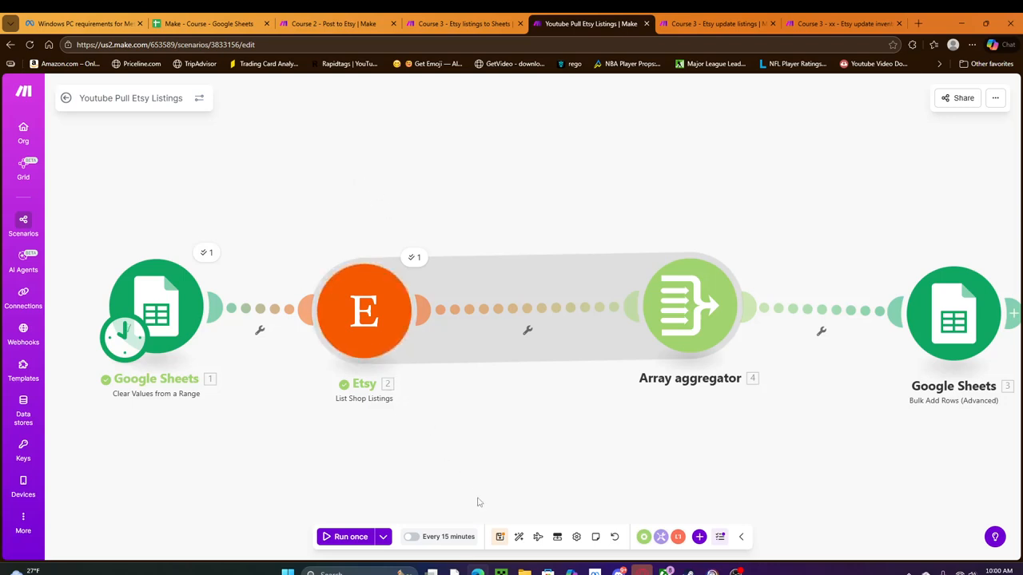
left_click(500, 536)
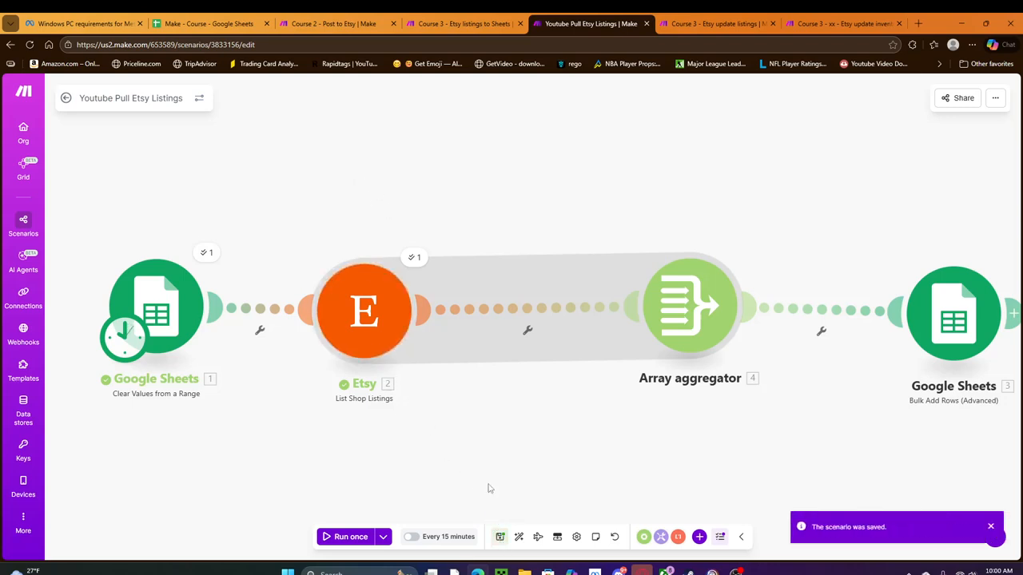
- Run the scenario once and widen the Description column on the youtube sheet in Google Sheets
left_click(347, 537)
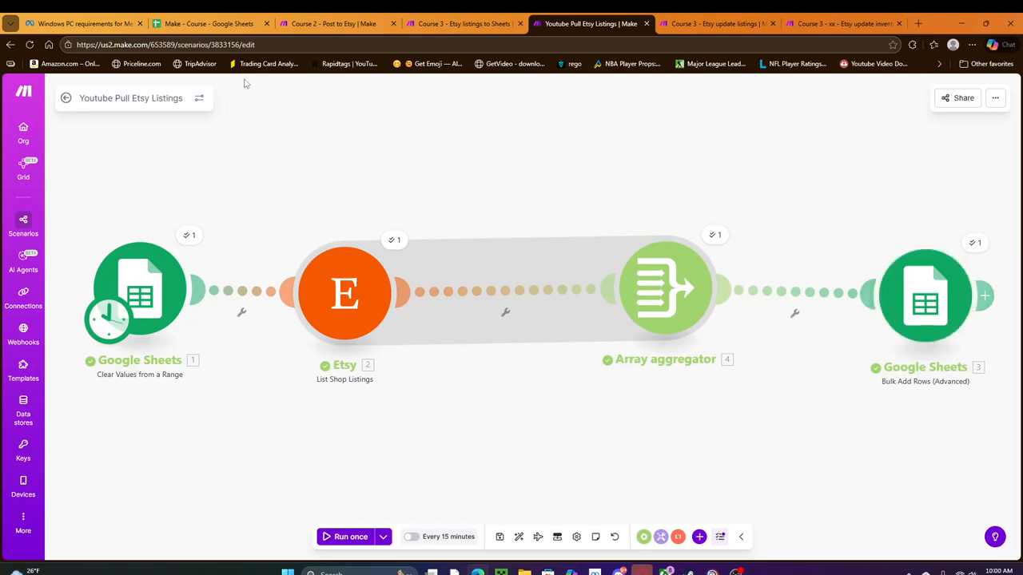
left_click(196, 26)
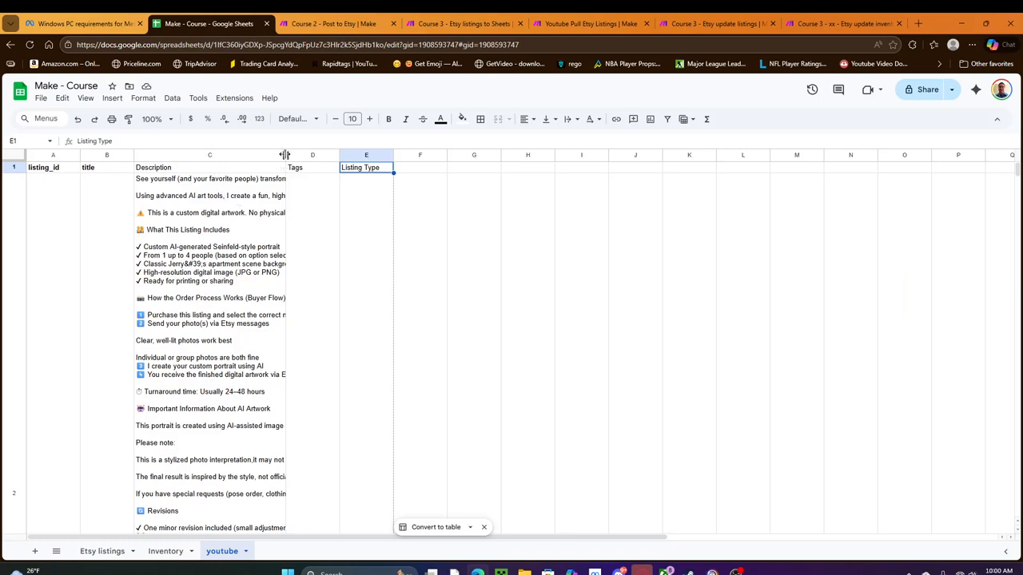
left_click_drag(284, 154, 537, 154)
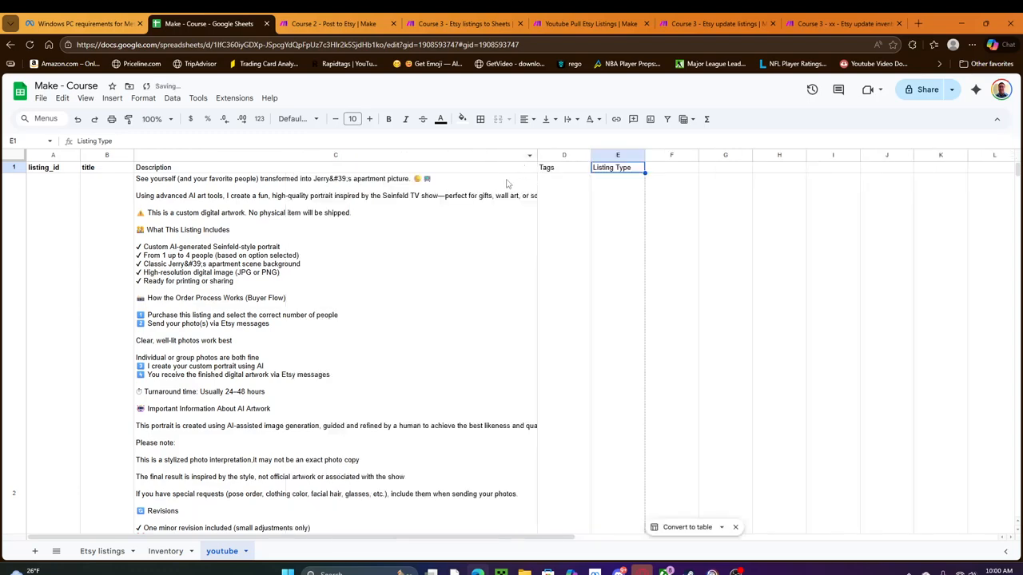
- Select the entire youtube sheet and fit all row heights to their content
left_click(13, 158)
scroll(104, 288, "down", 5)
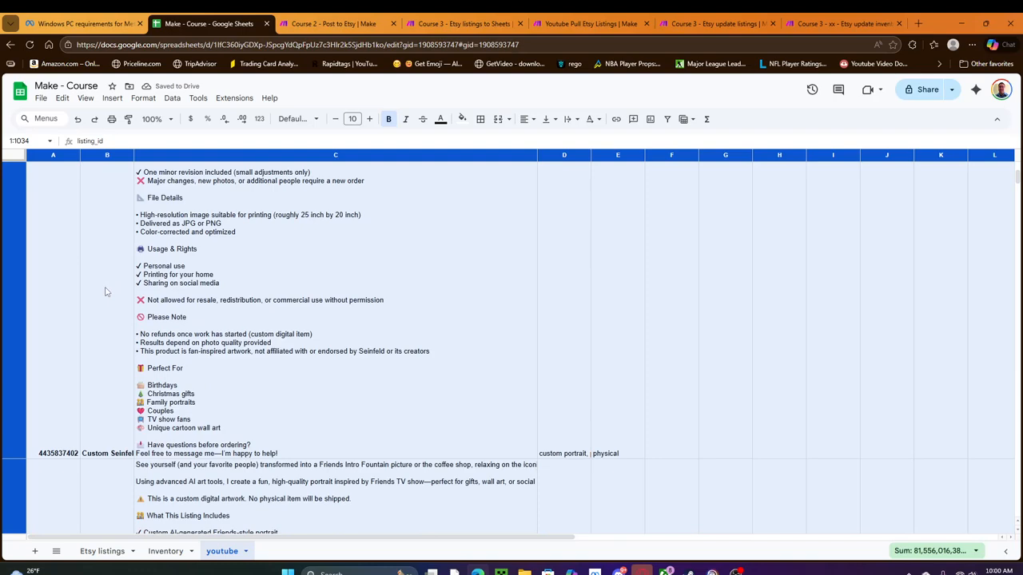
double_click(14, 460)
scroll(673, 296, "up", 5)
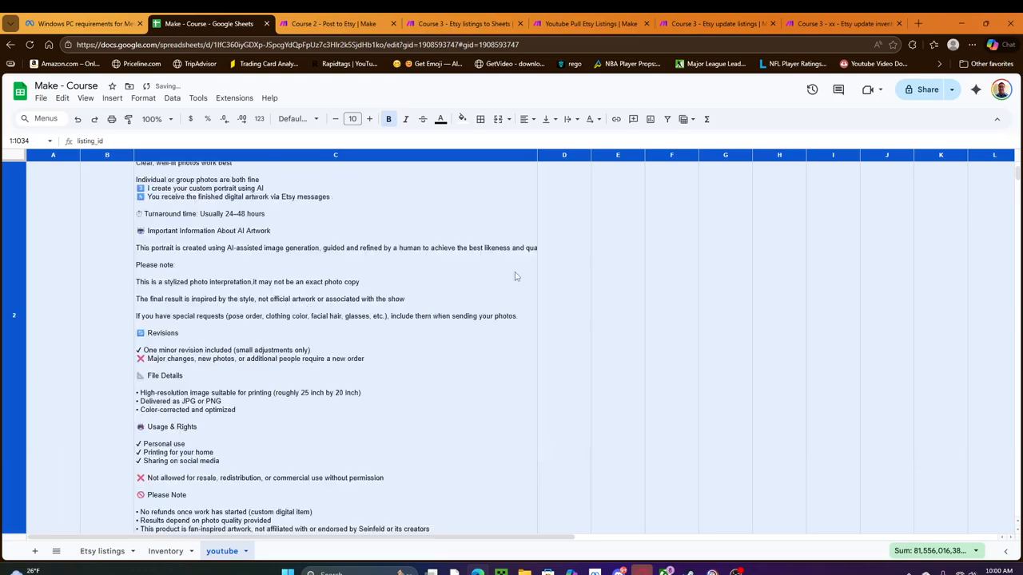
- Widen the Description column until its long lines fit, and fit the title column's width to its content
left_click(345, 221)
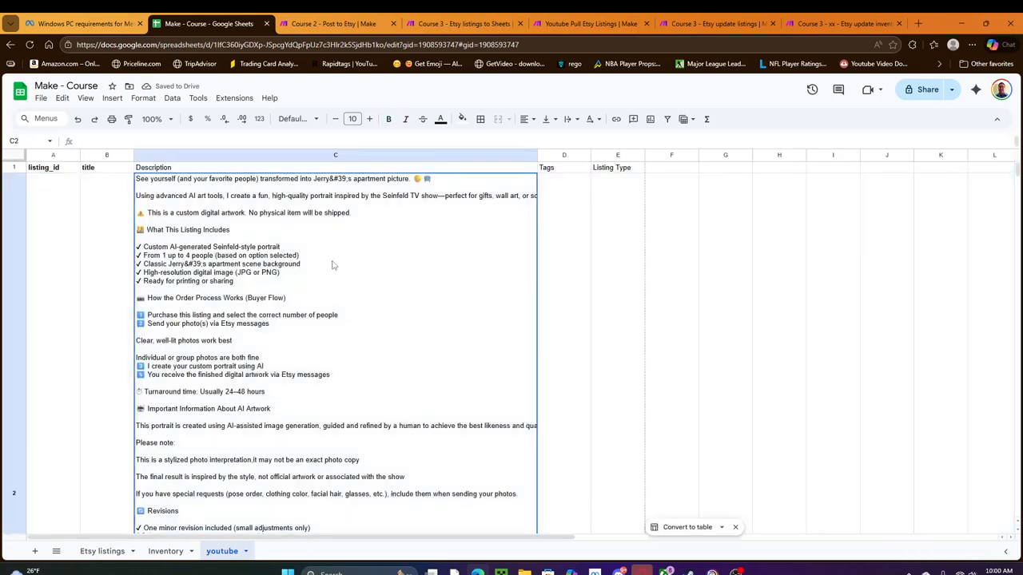
left_click_drag(533, 159, 804, 157)
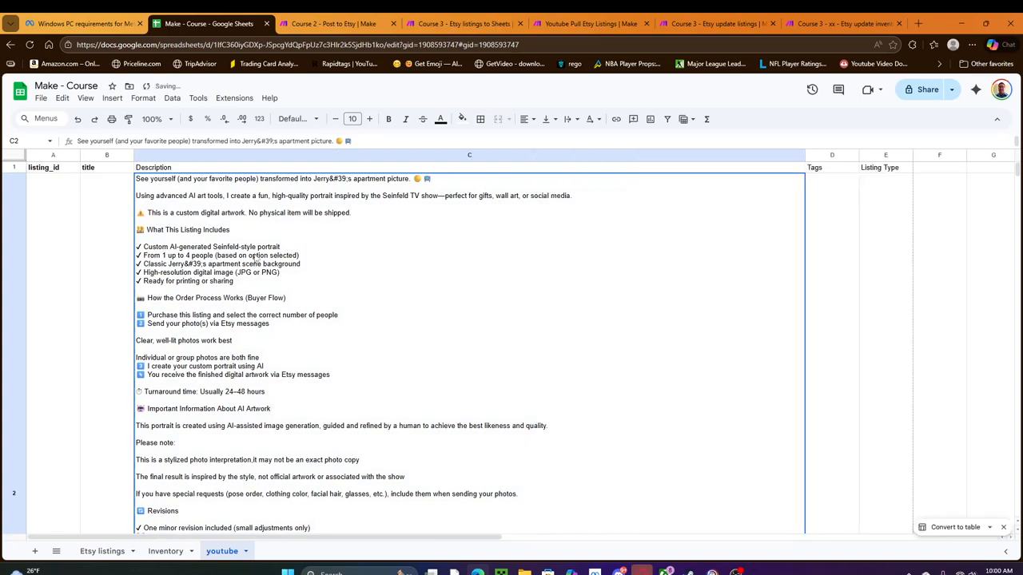
scroll(118, 258, "down", 5)
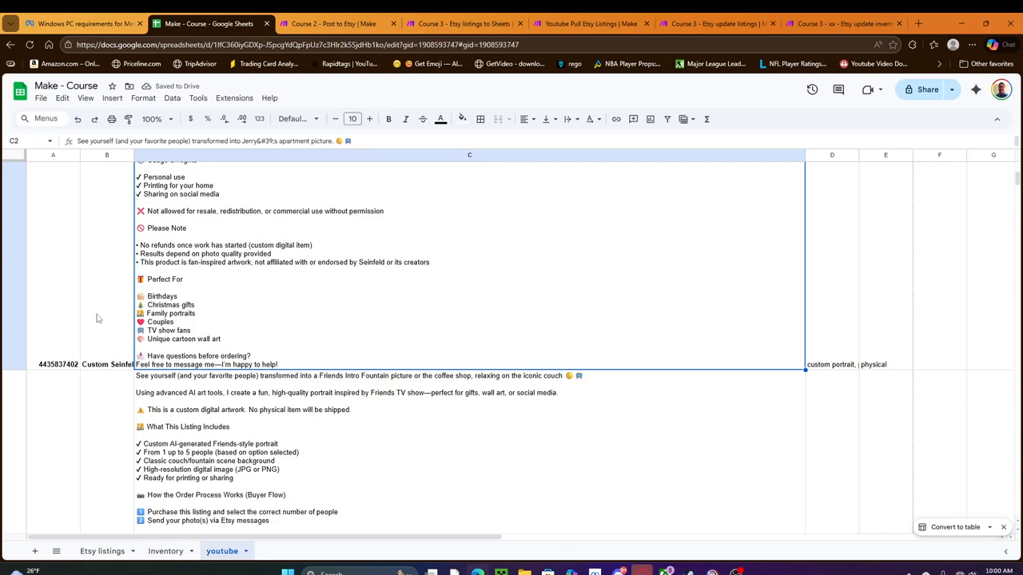
double_click(134, 155)
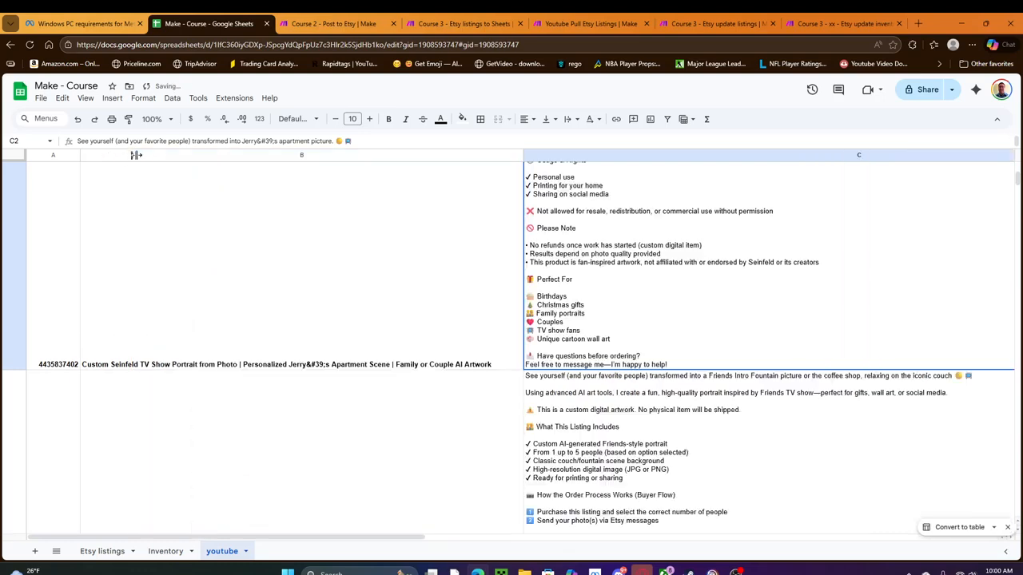
scroll(80, 192, "up", 5)
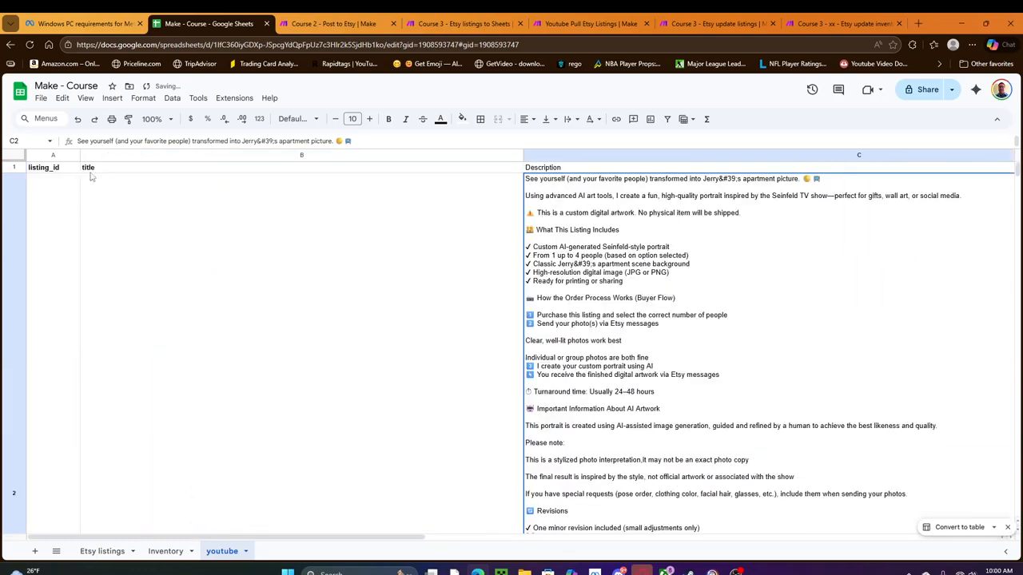
- Fit the widths of the Tags and Listing Type columns to their content
left_click(74, 155)
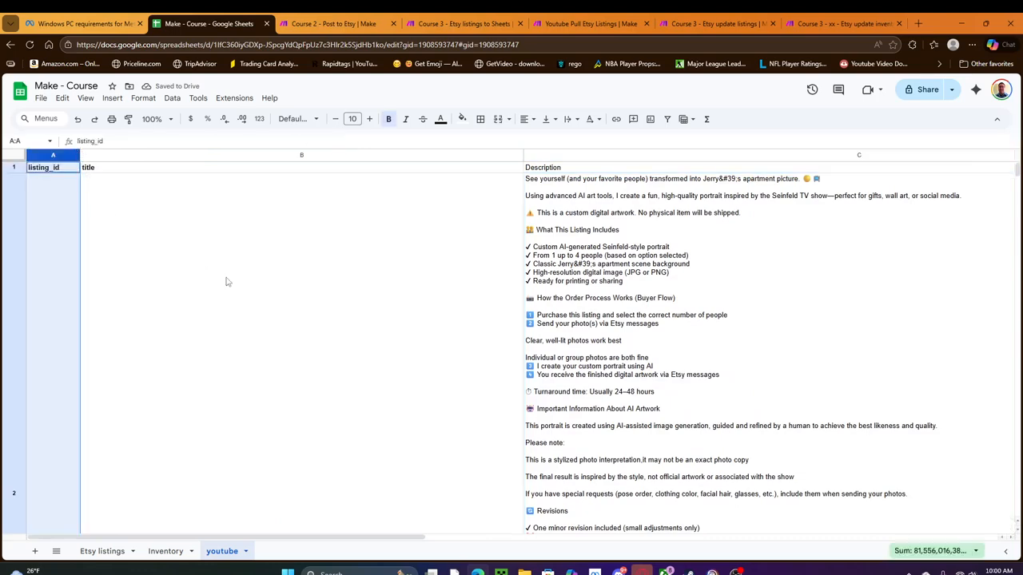
left_click_drag(314, 537, 684, 529)
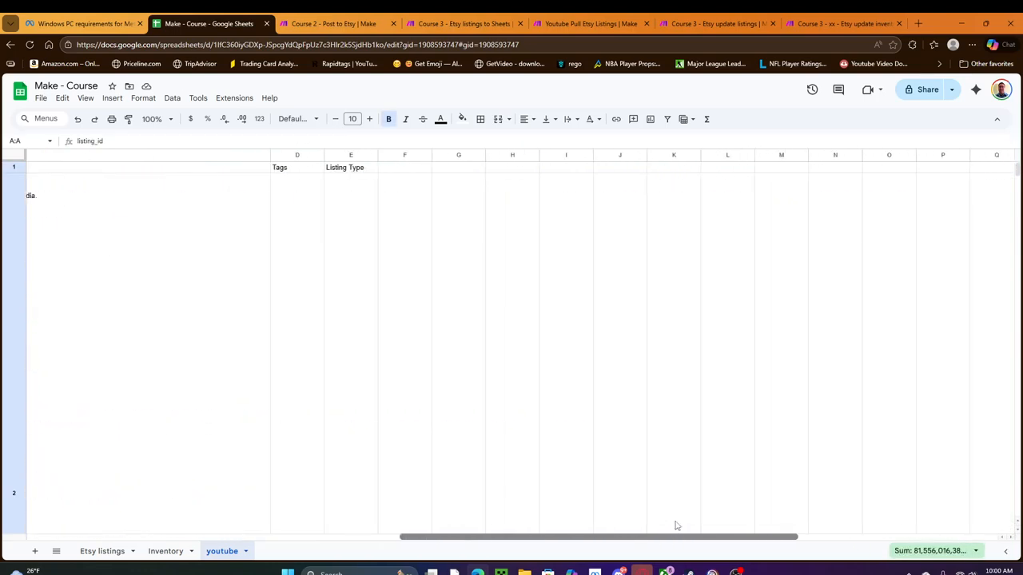
double_click(324, 155)
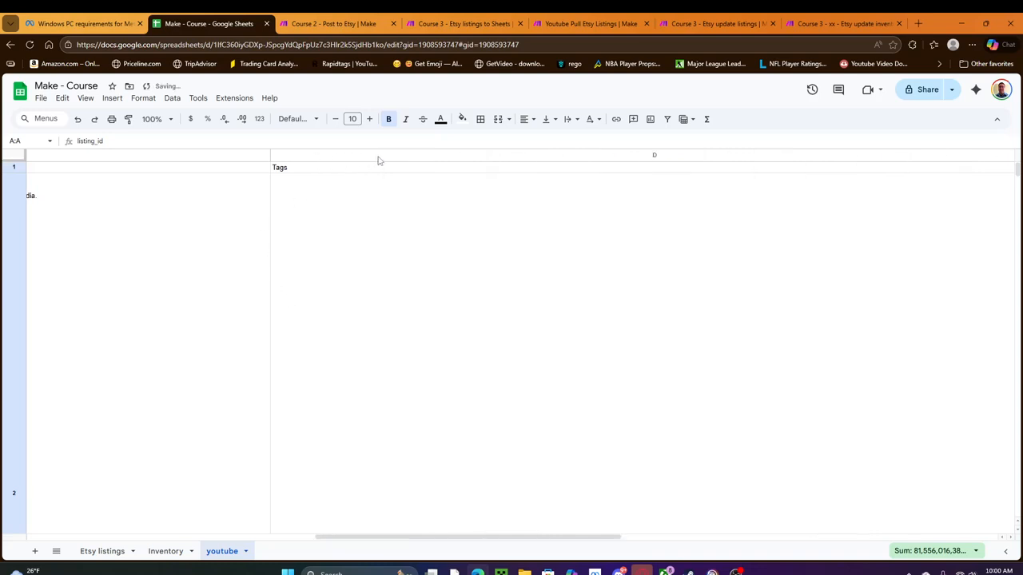
left_click_drag(431, 537, 632, 537)
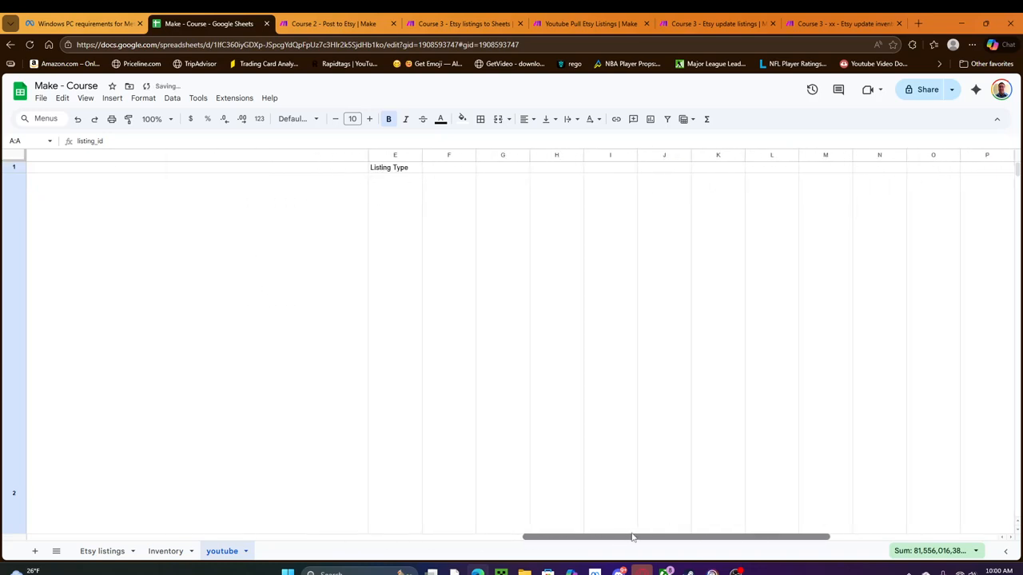
double_click(428, 155)
left_click_drag(566, 536, 98, 505)
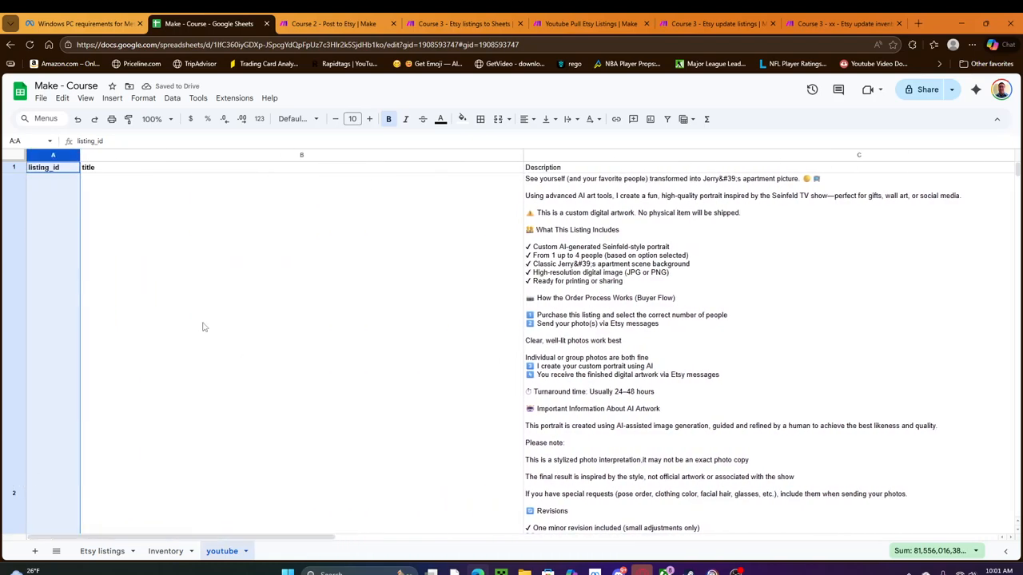
- Examine the first listing row's ID, title, description, tags and listing type
scroll(223, 336, "down", 4)
scroll(259, 385, "down", 4)
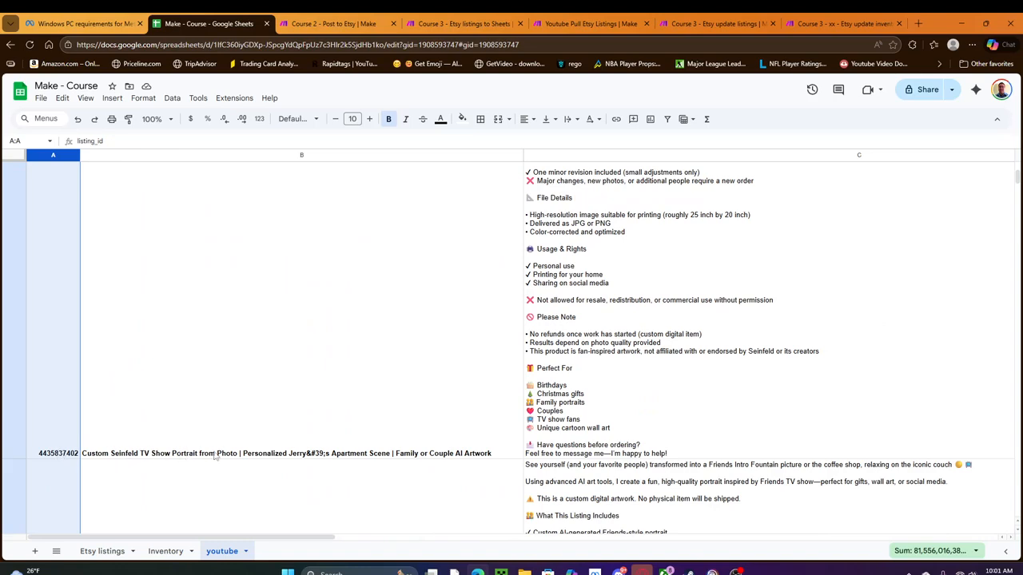
left_click(600, 405)
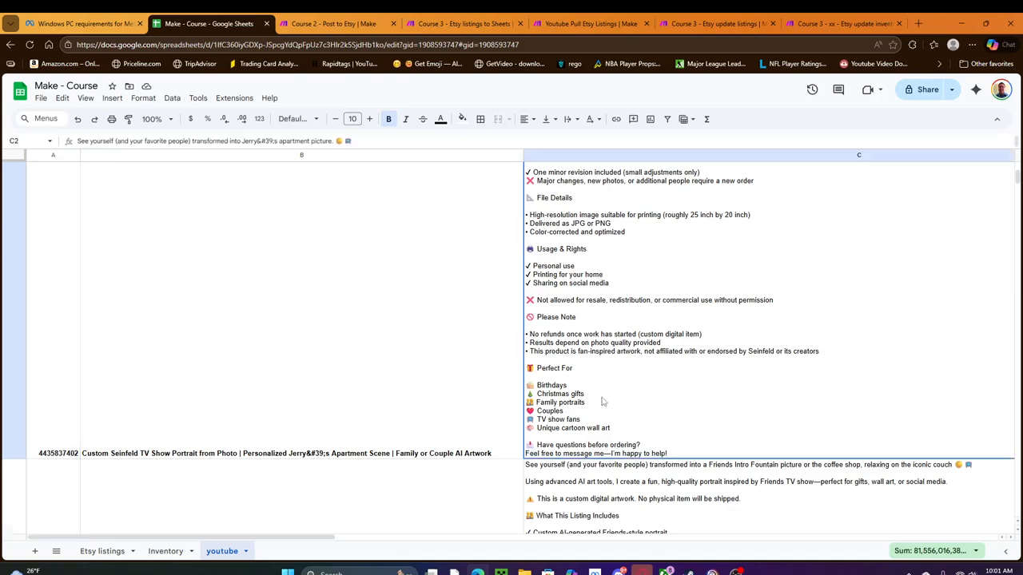
left_click_drag(326, 537, 625, 537)
left_click(543, 427)
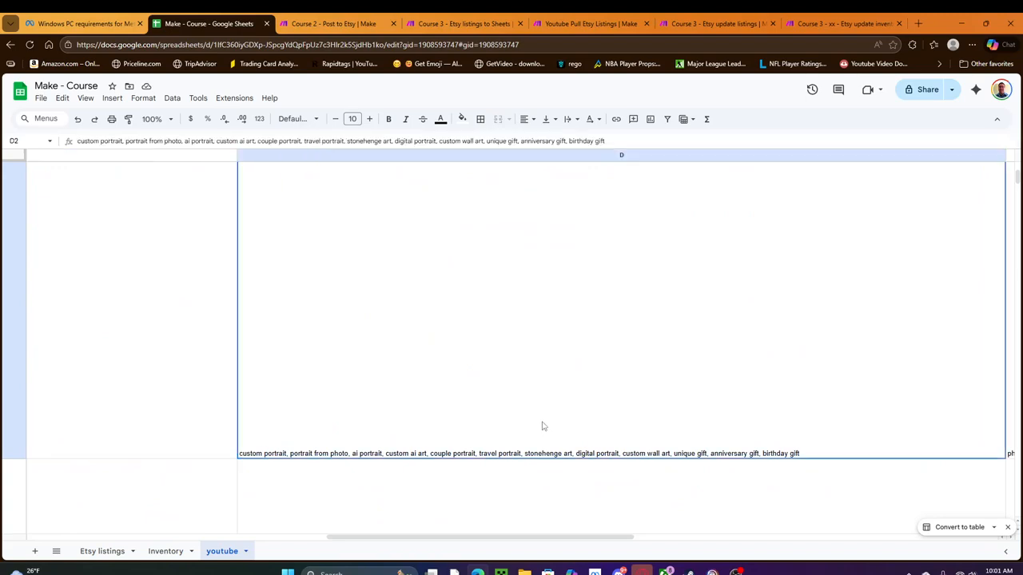
scroll(487, 446, "right", 10)
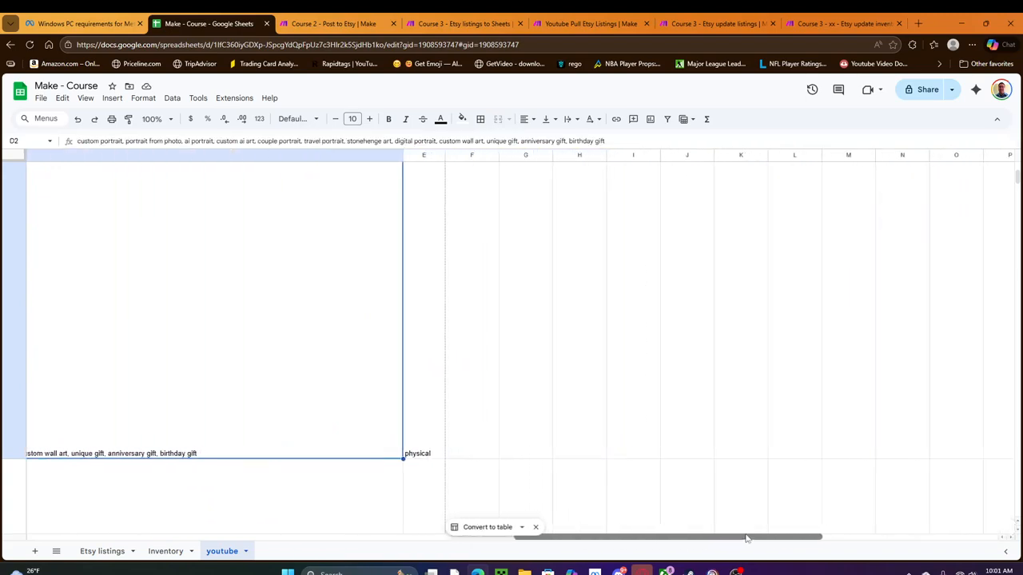
left_click(434, 428)
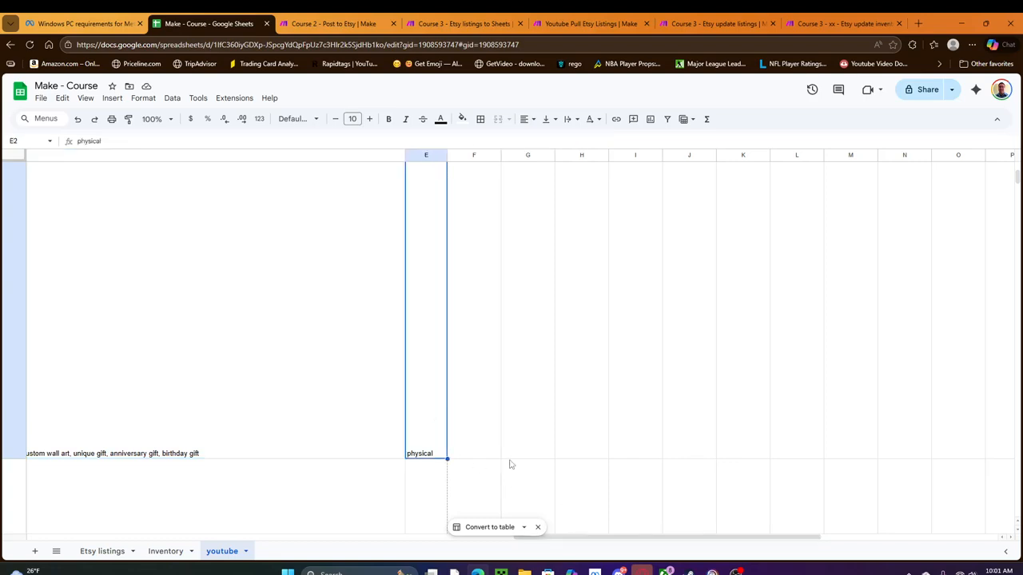
left_click_drag(573, 540, 34, 507)
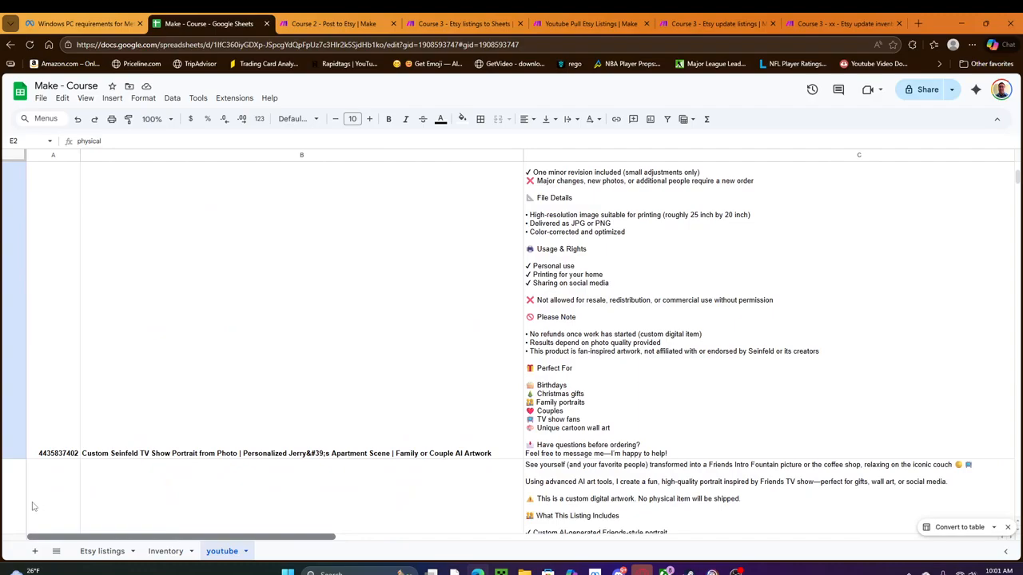
- Look through the following listing rows and check the IDs and titles in rows 8 to 10
scroll(217, 422, "down", 8)
scroll(352, 444, "down", 15)
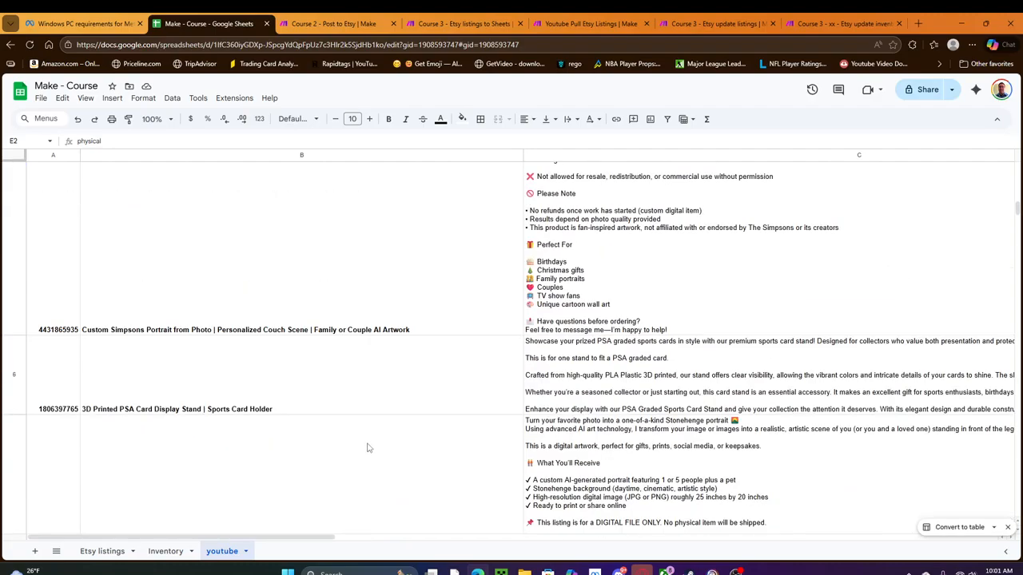
scroll(413, 451, "down", 10)
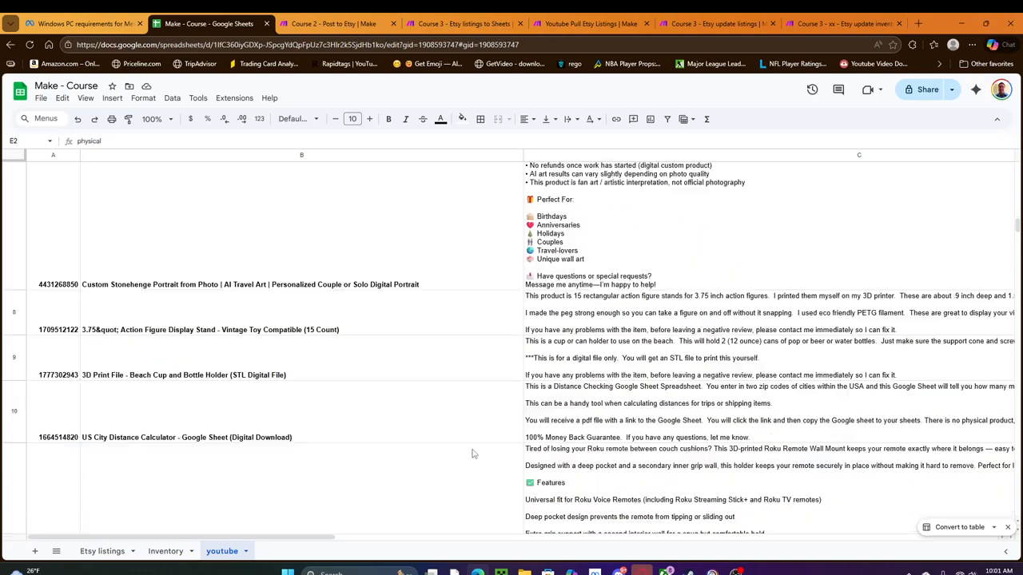
scroll(511, 441, "up", 4)
left_click(372, 319)
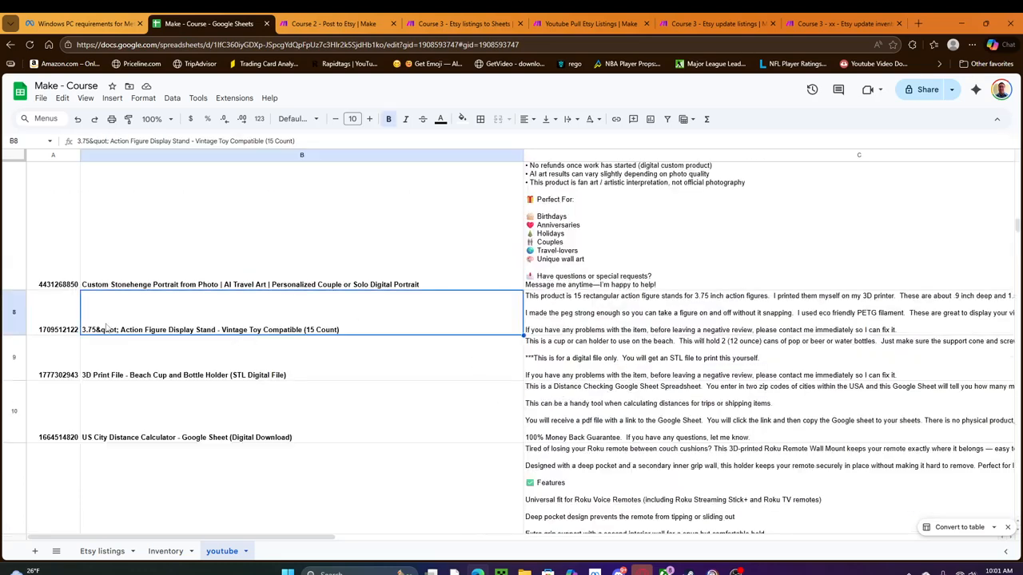
left_click(60, 319)
left_click(63, 362)
left_click(70, 424)
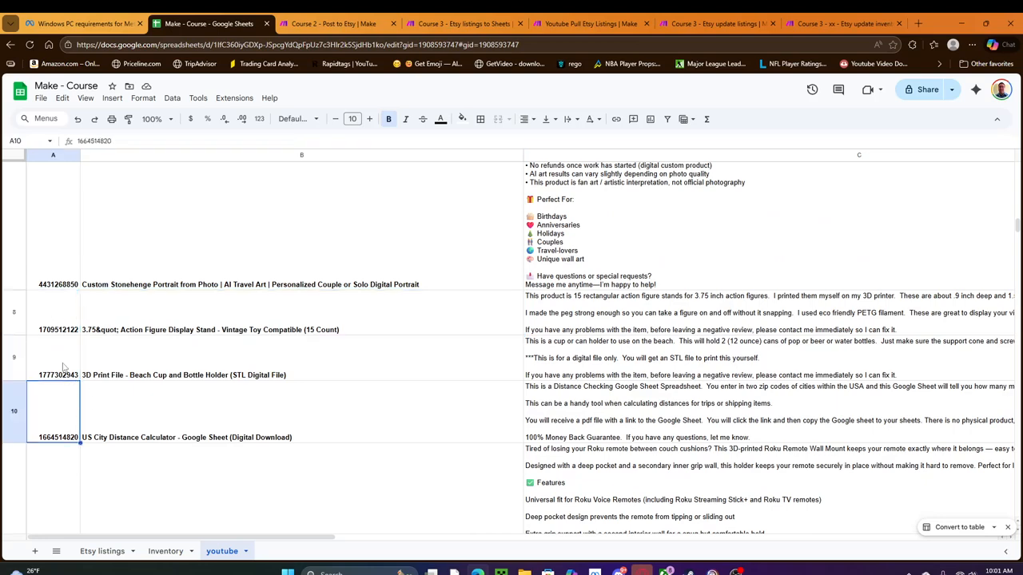
left_click(45, 332)
left_click(153, 328)
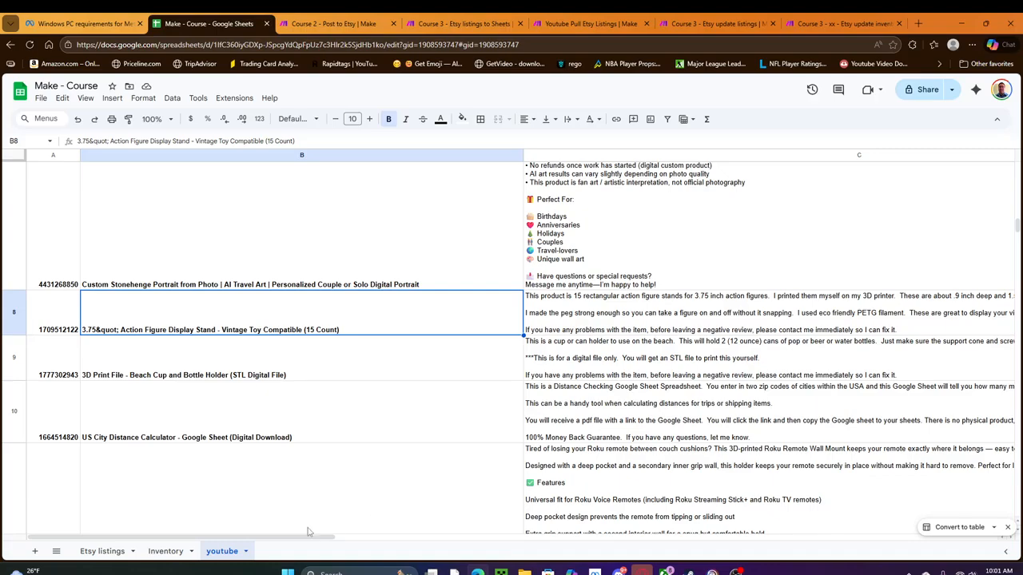
left_click_drag(310, 534, 295, 515)
- Delete the Description column from the youtube sheet
left_click_drag(1017, 232, 1017, 163)
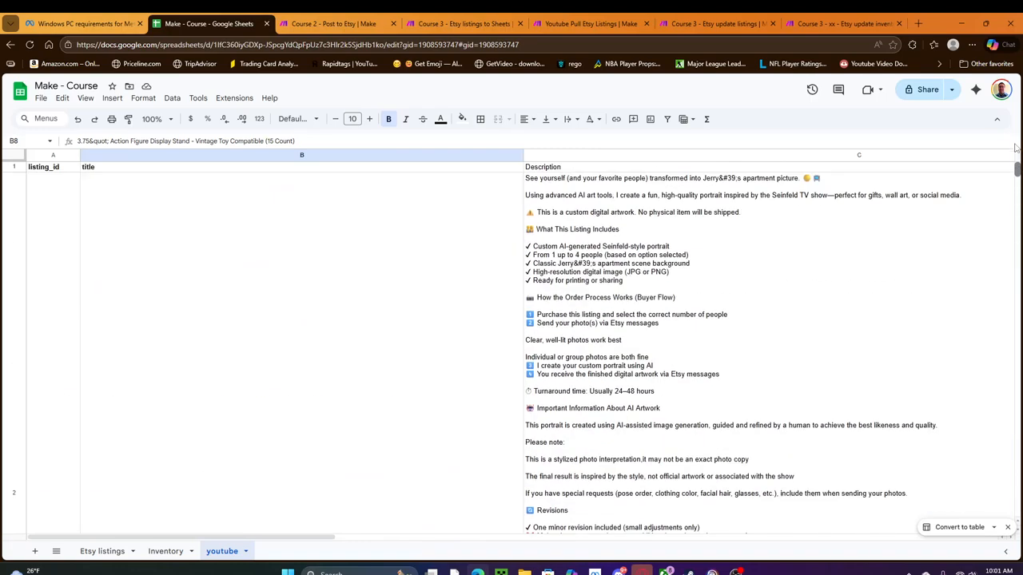
left_click(675, 156)
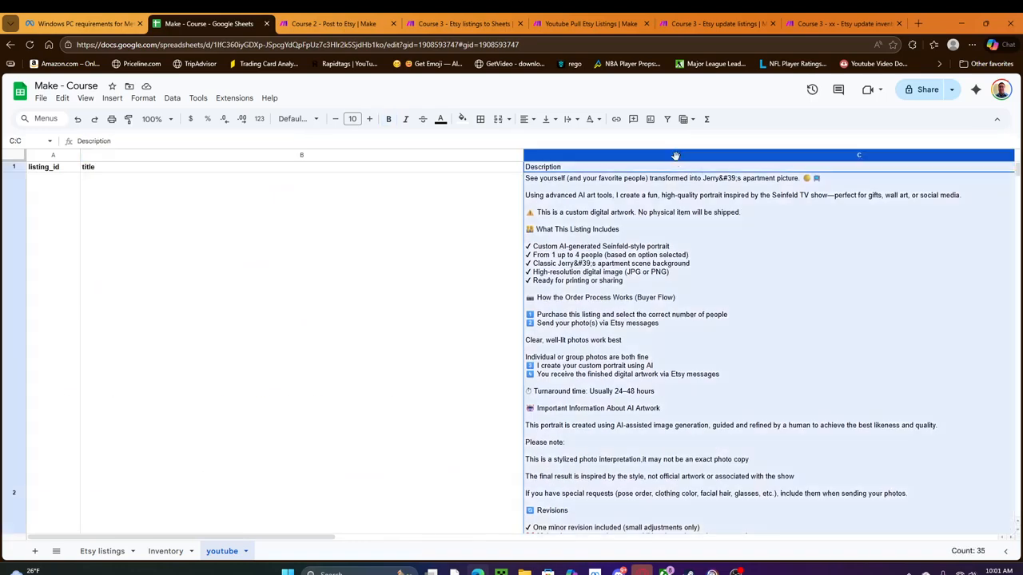
right_click(675, 156)
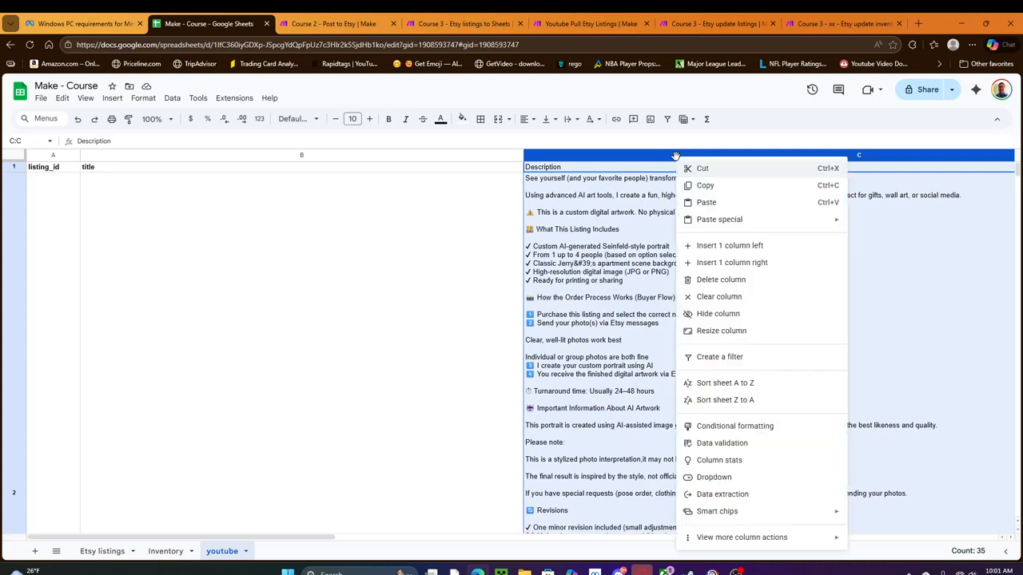
left_click(736, 285)
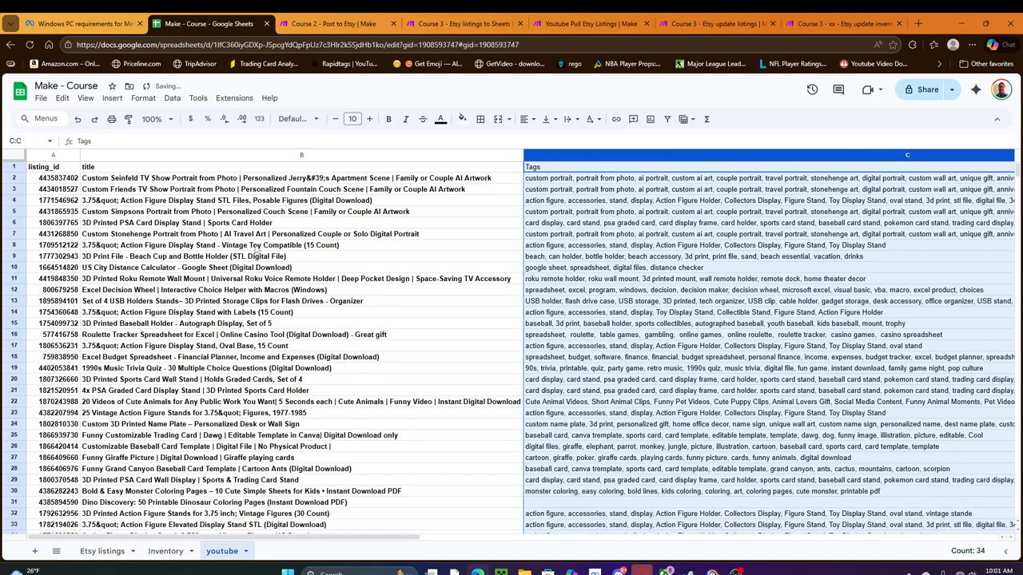
- Examine the compacted listing rows, including row 10's tags and listing type and the last listing in the sheet
left_click(174, 216)
key("Up")
key("Up")
key("Up")
key("Down")
key("Down")
key("Down")
key("Down")
key("Down")
key("Down")
key("Down")
key("Down")
key("Right")
key("Right")
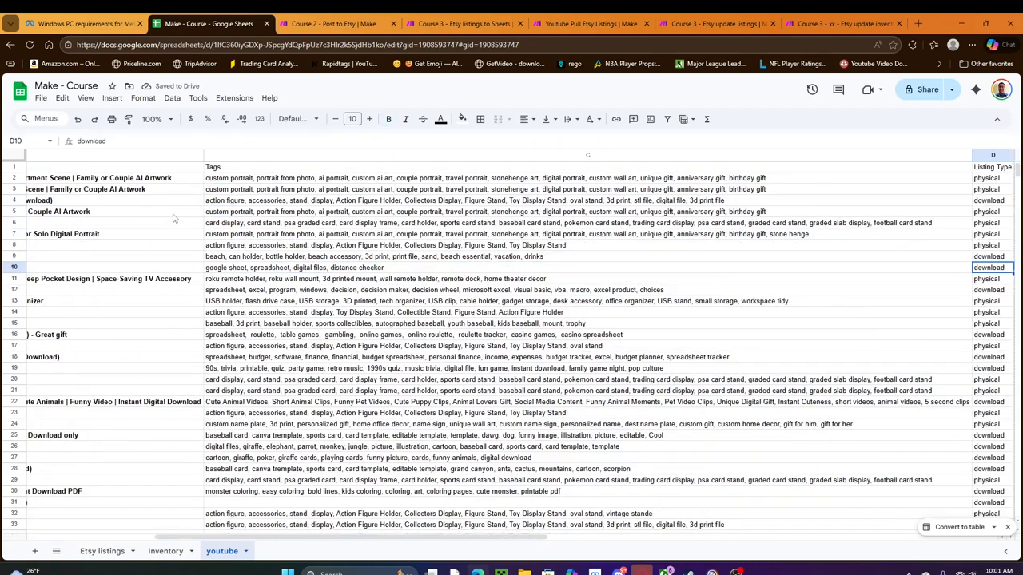
key("Left")
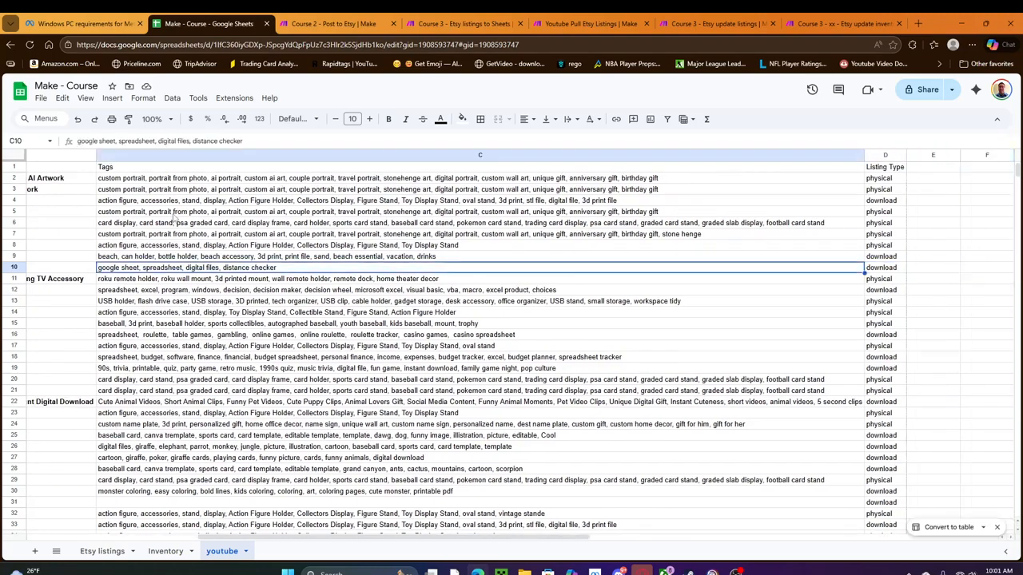
key("Left")
key("Left")
scroll(174, 218, "down", 5)
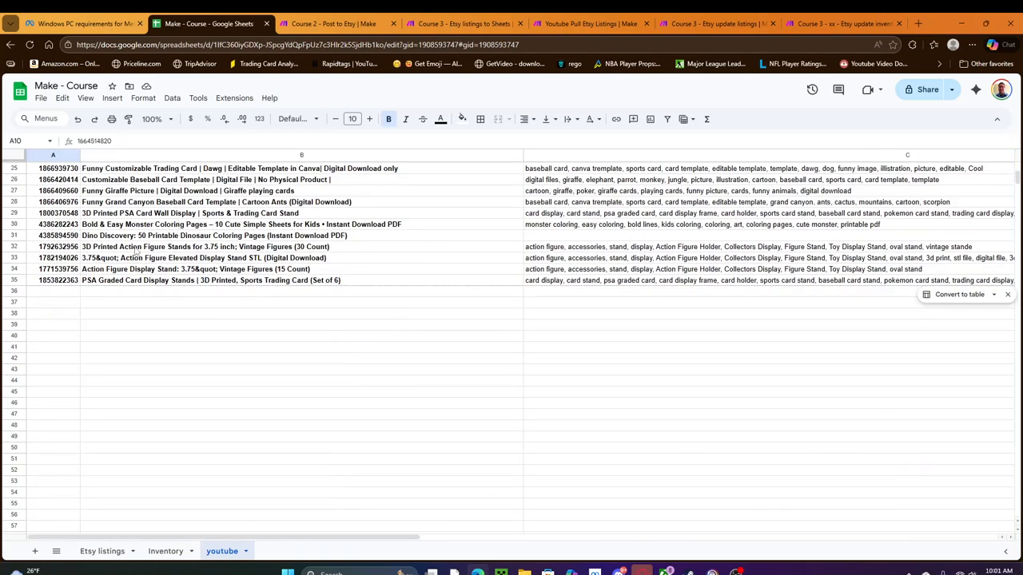
left_click(54, 281)
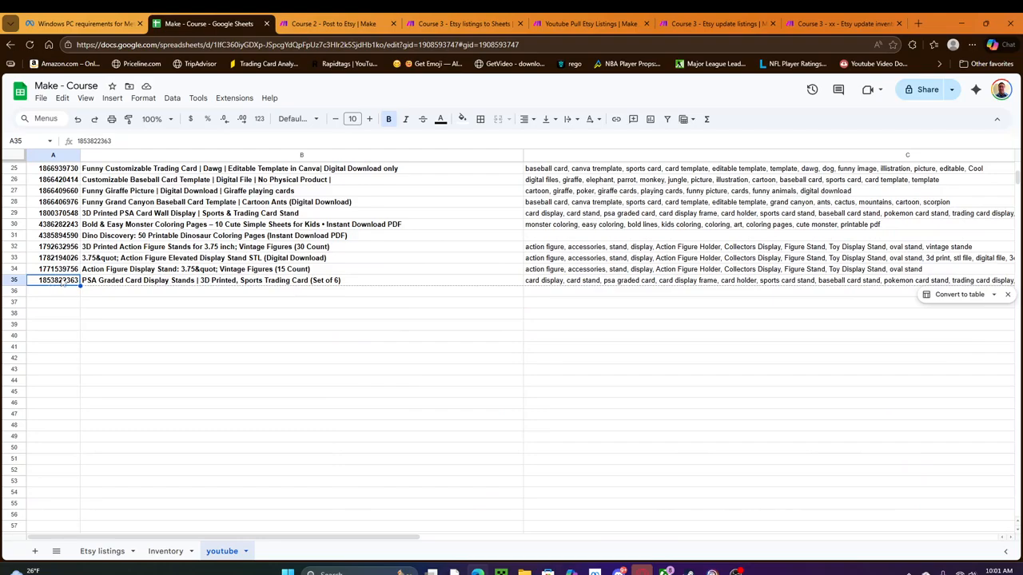
scroll(63, 281, "up", 5)
left_click(109, 183)
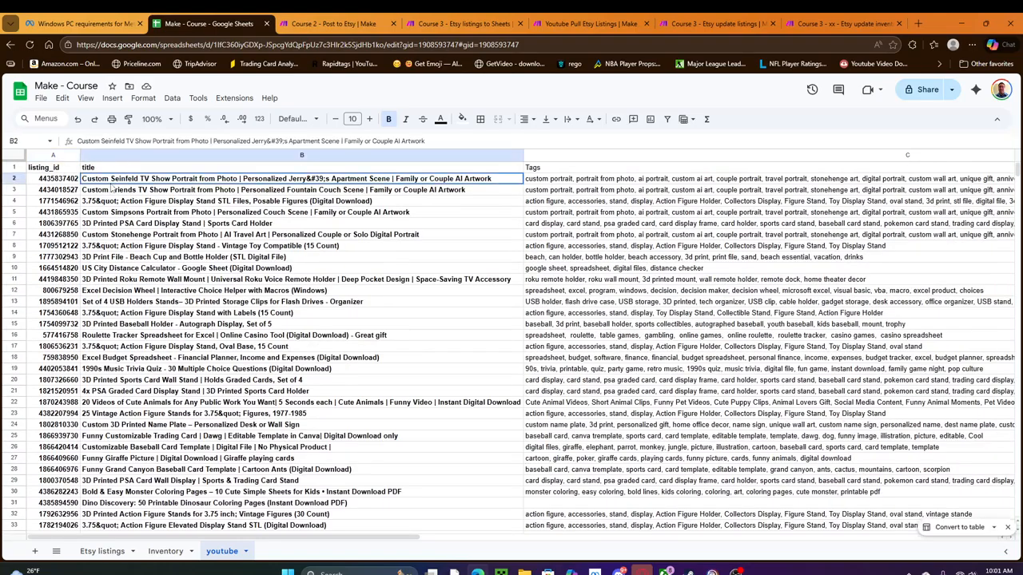
left_click(124, 246)
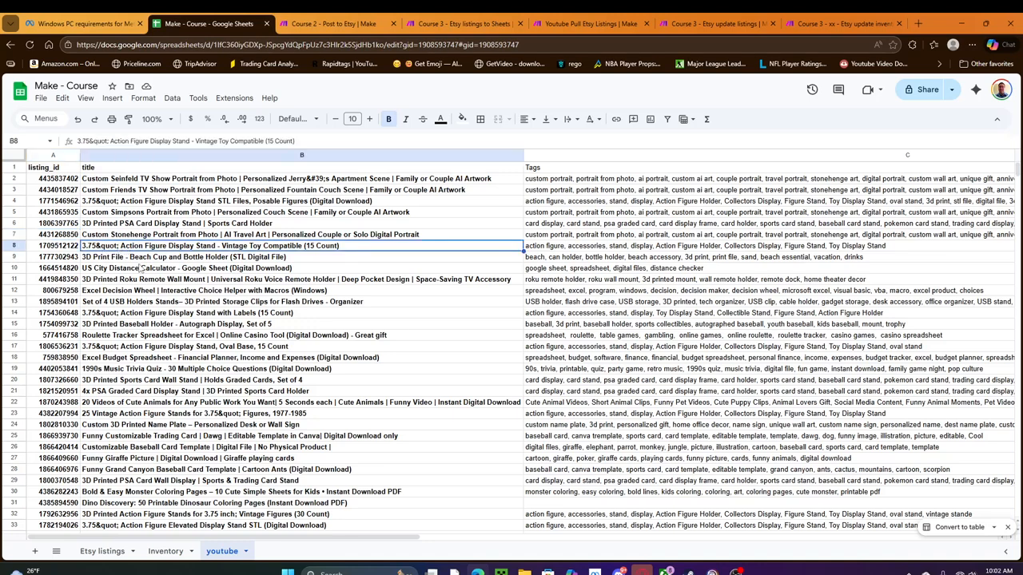
left_click(198, 349)
left_click(179, 381)
left_click(174, 348)
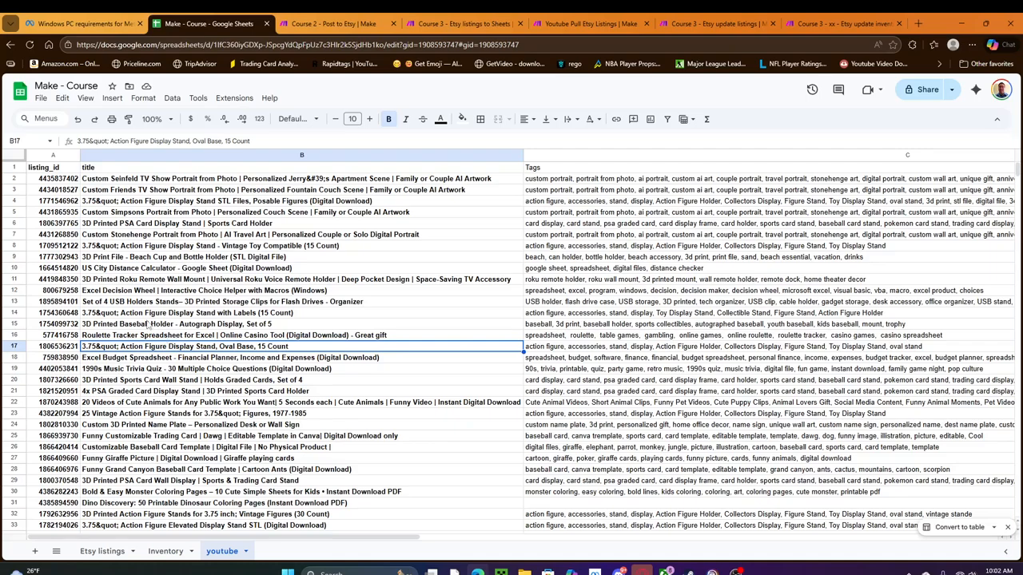
left_click(166, 381)
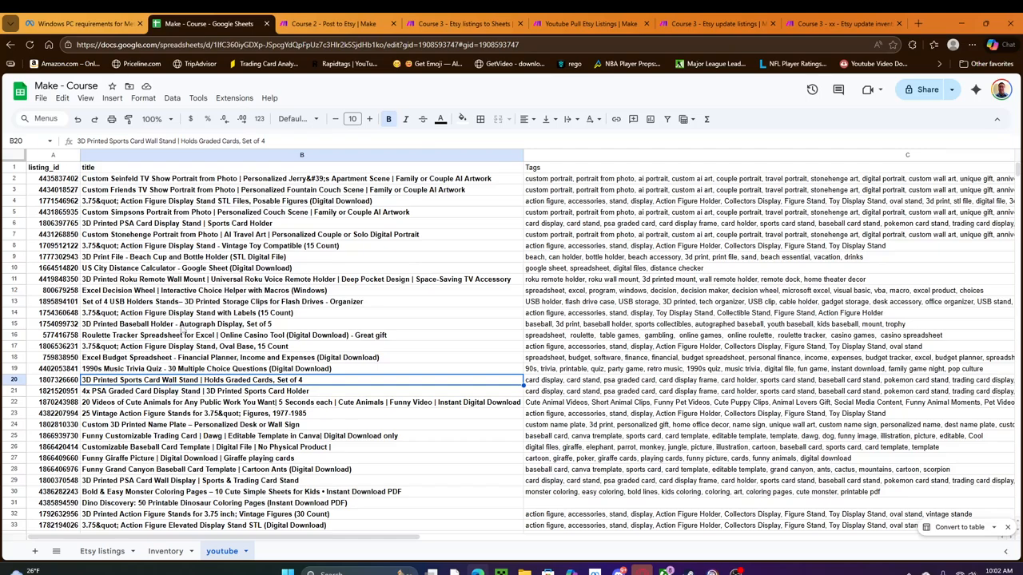
left_click(194, 315)
left_click(196, 324)
left_click(204, 292)
left_click(227, 271)
left_click(219, 302)
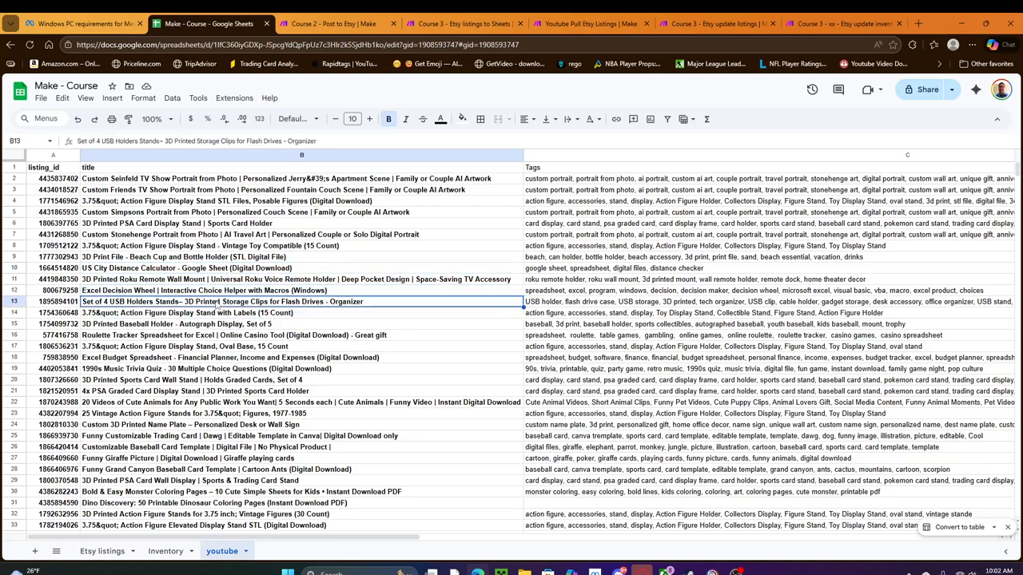